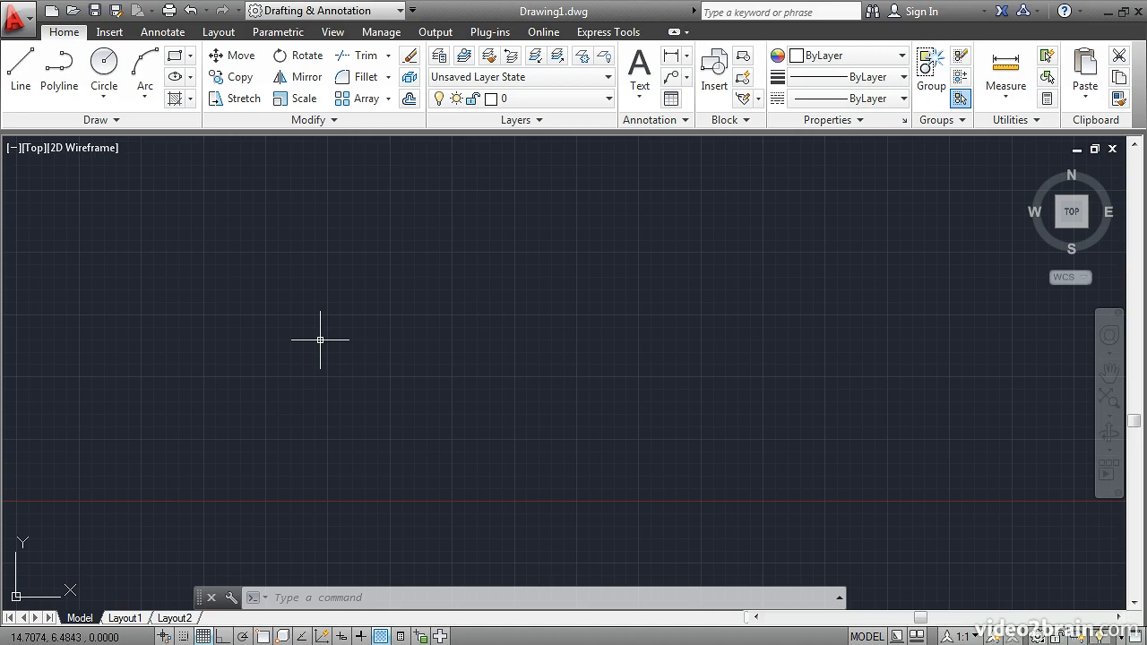
# Draw an open zigzag of five connected line segments rising and falling across the middle of the drawing
pyautogui.click(18, 73)
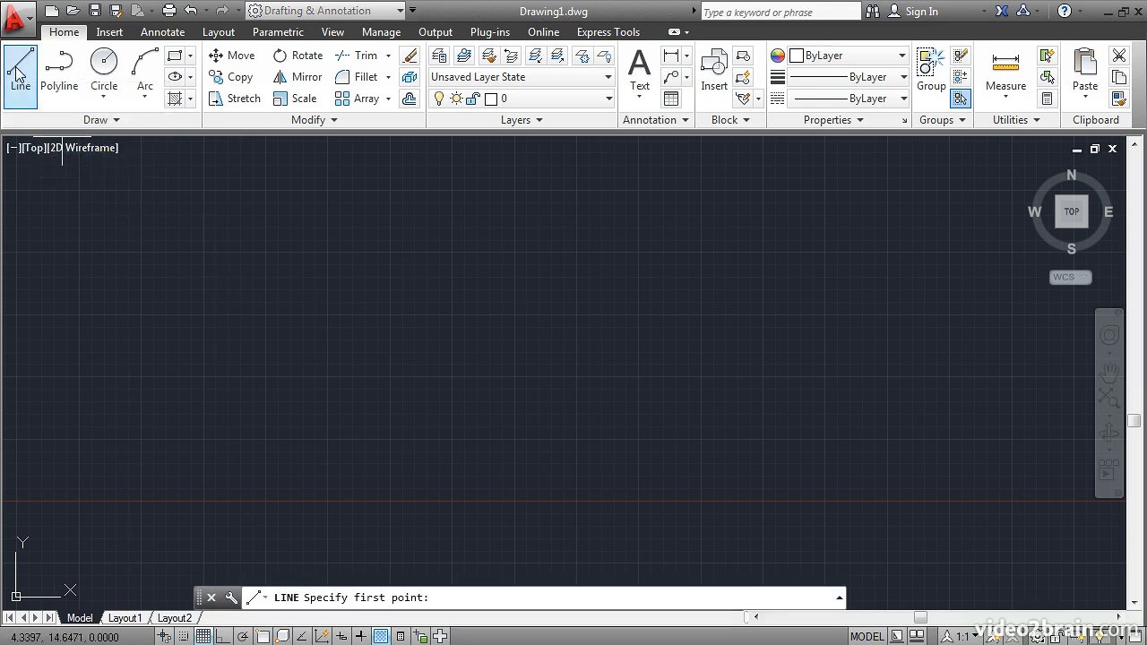
pyautogui.click(303, 367)
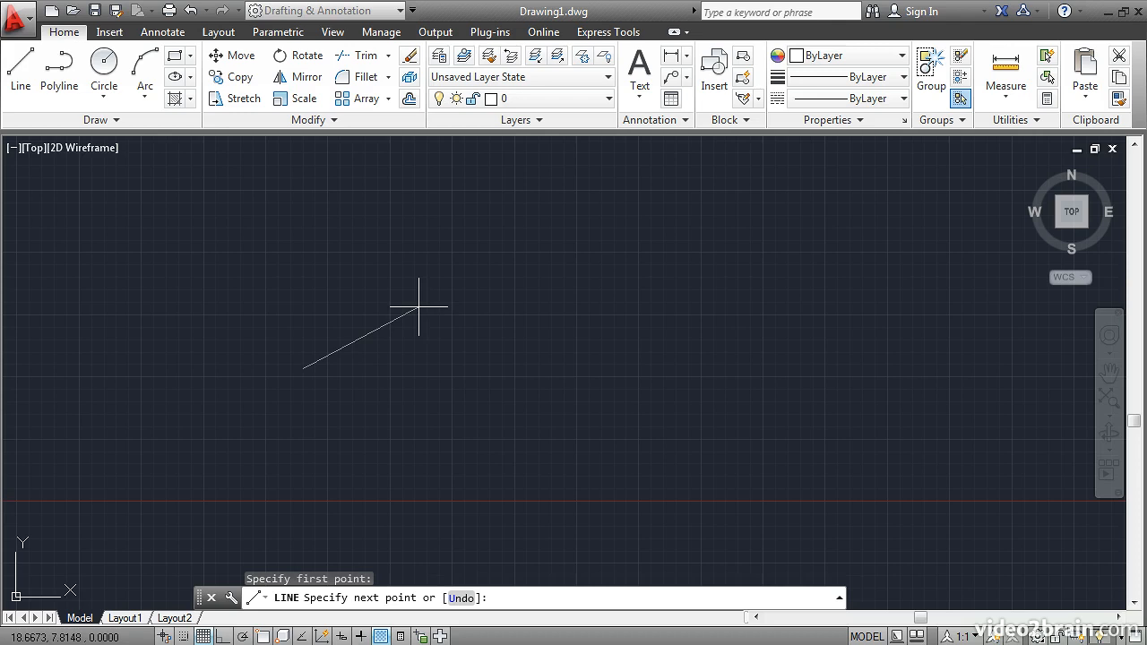
pyautogui.click(435, 270)
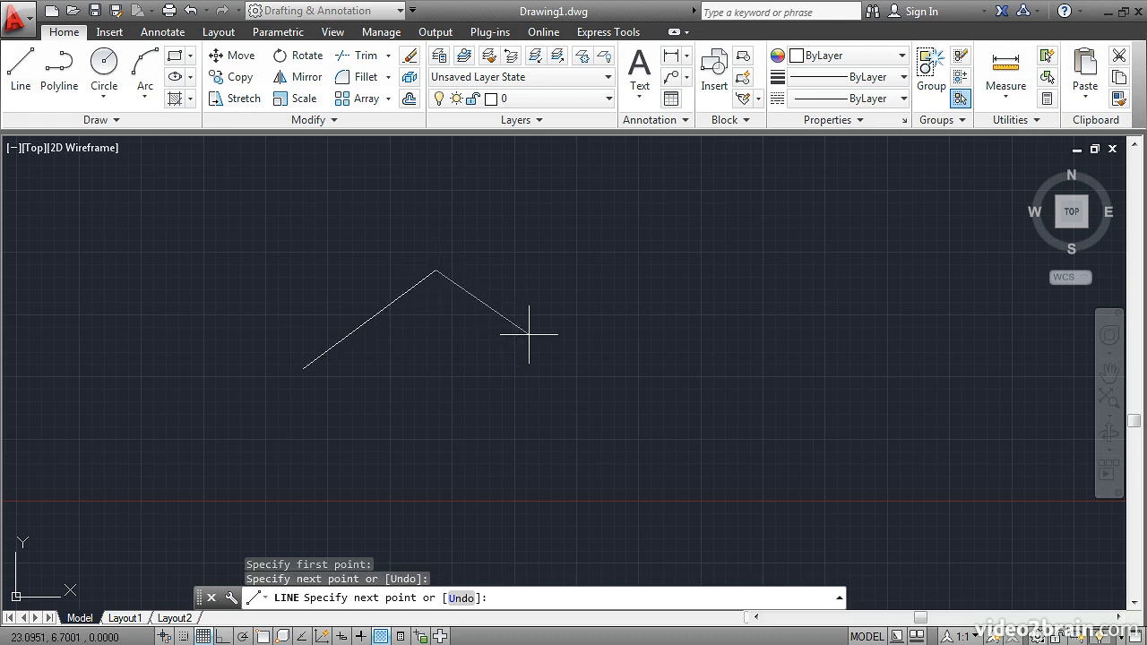
pyautogui.click(527, 346)
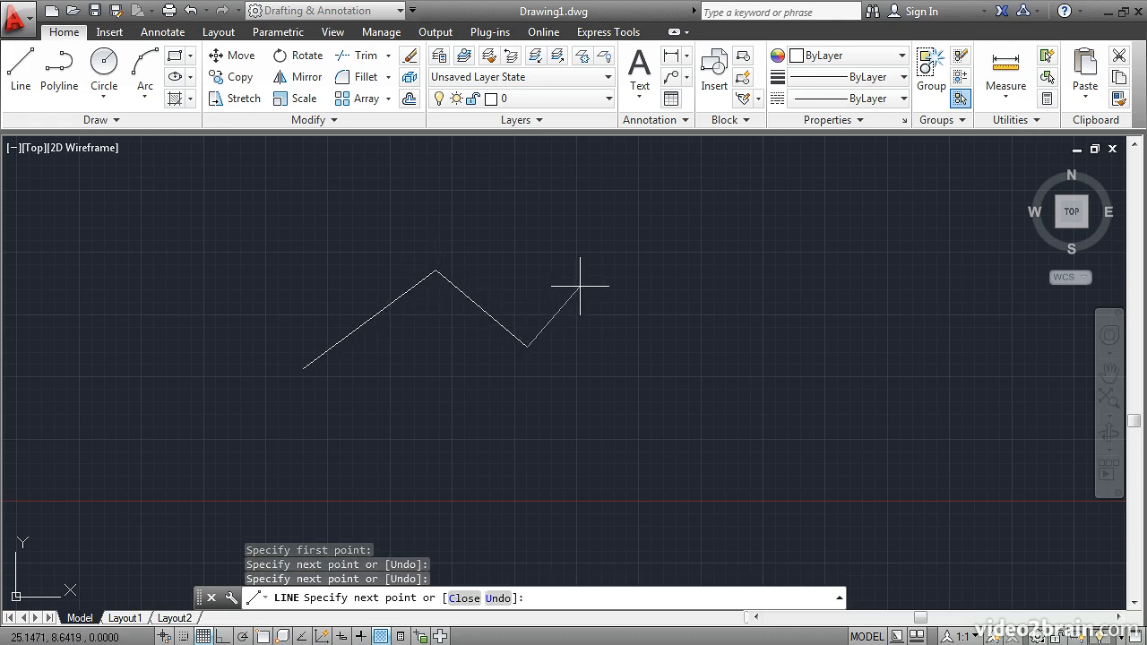
pyautogui.click(581, 286)
pyautogui.click(660, 315)
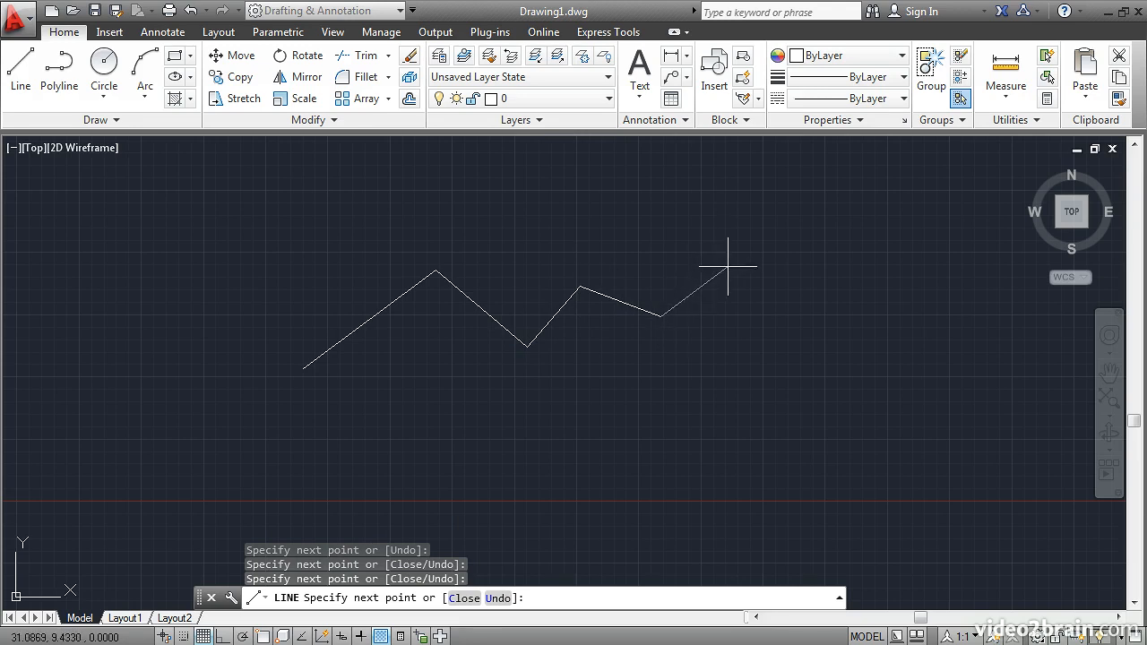
pyautogui.click(728, 267)
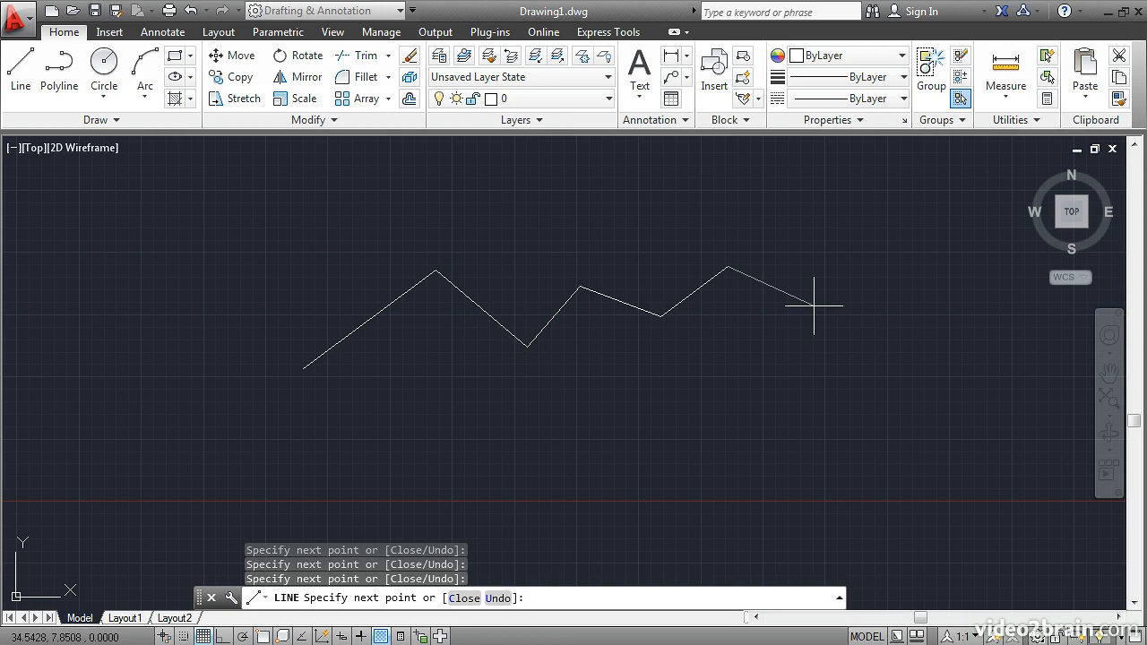
pyautogui.press('Return')
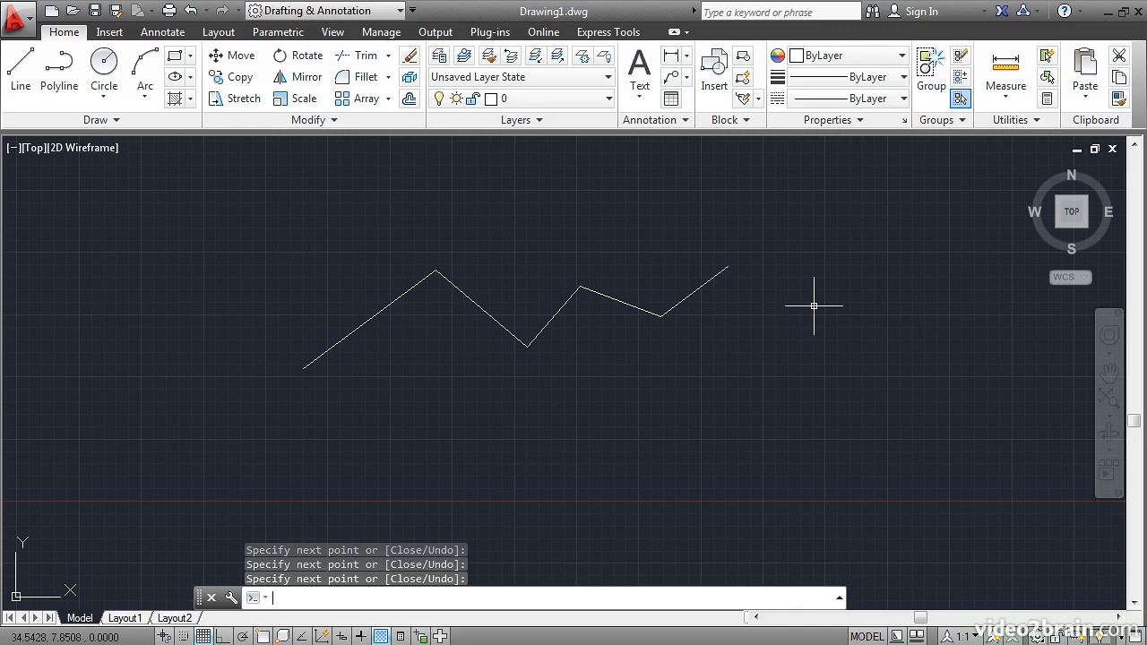
# Draw a triangle below the zigzag with the Line command from about (14.8, 2.0), using the Close option for the third side
pyautogui.press('Return')
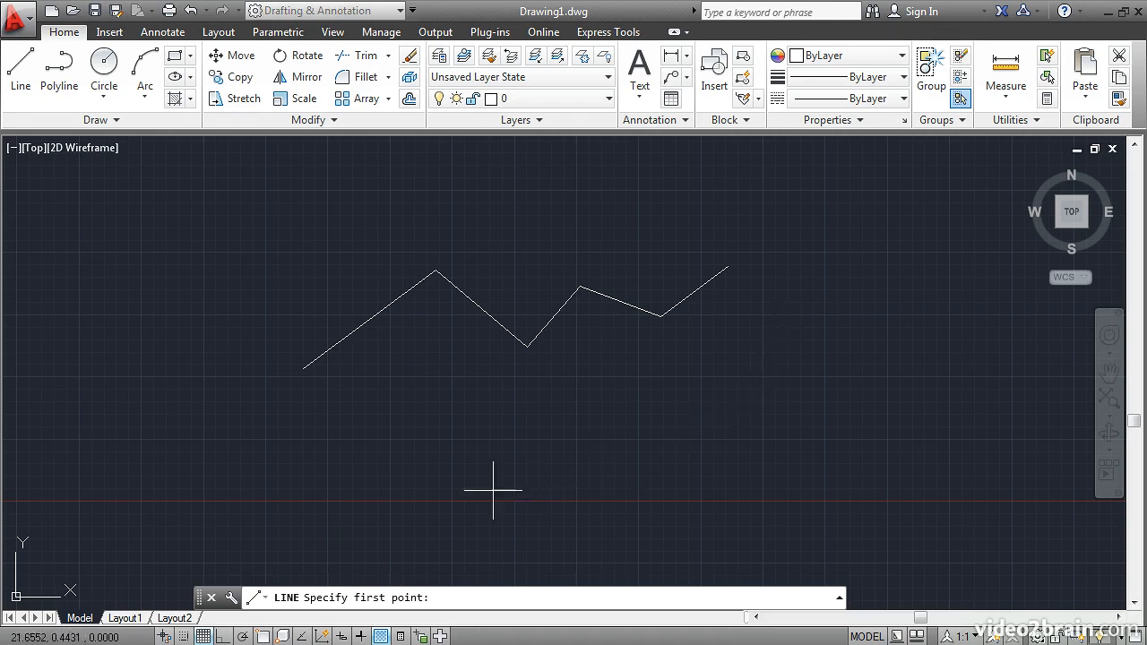
pyautogui.click(322, 452)
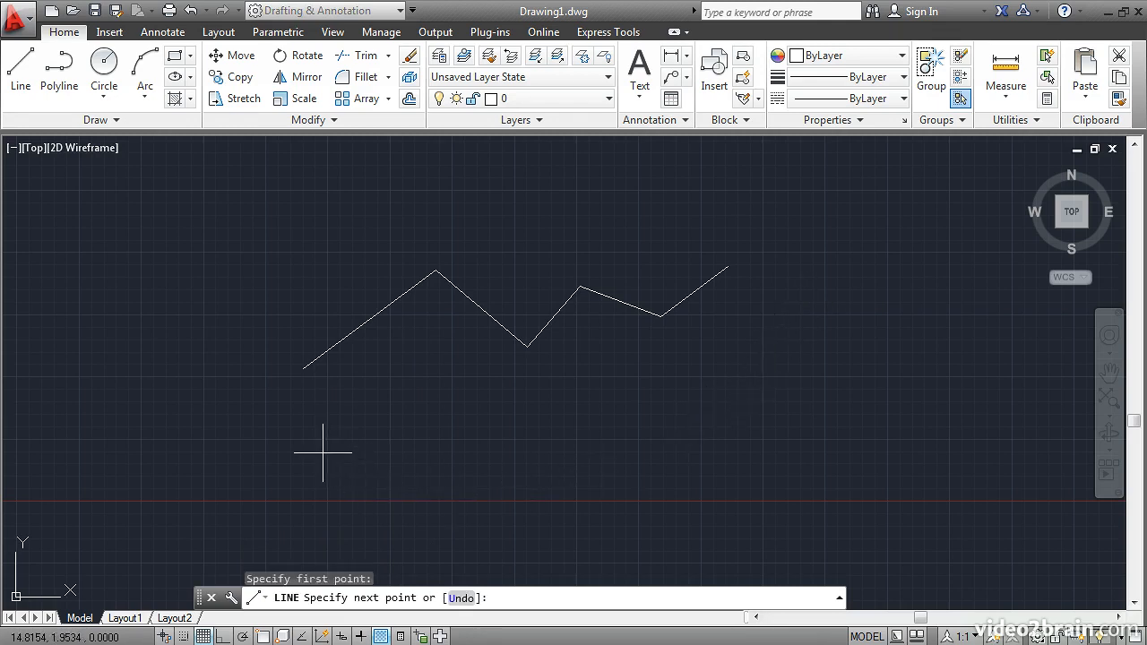
pyautogui.click(413, 386)
pyautogui.click(500, 448)
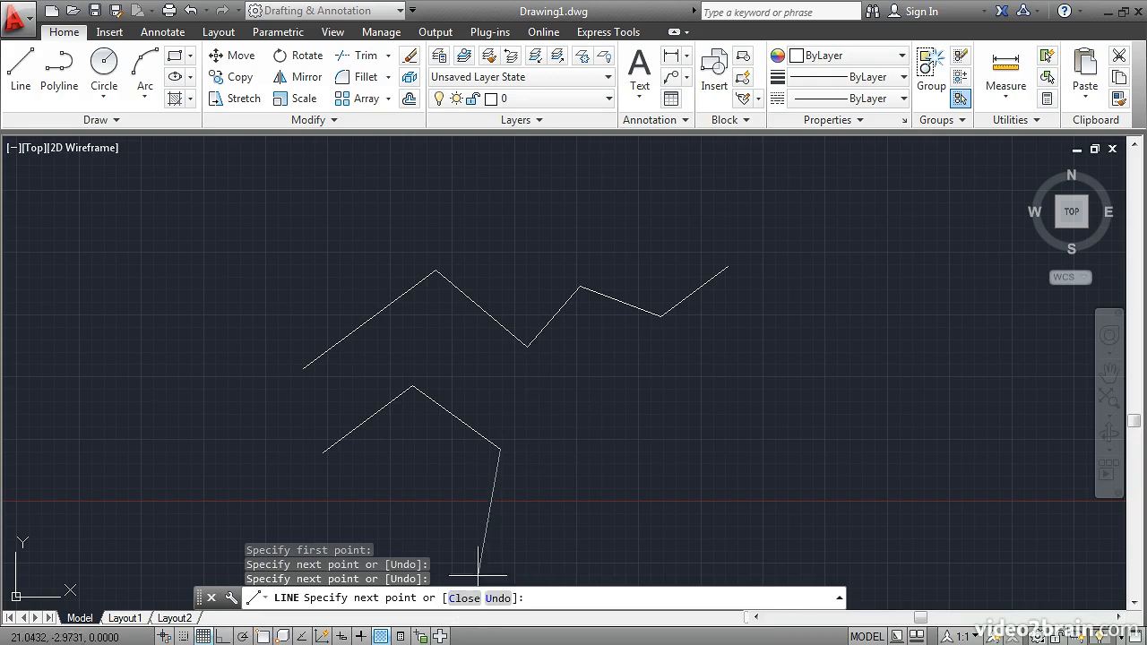
pyautogui.write('c')
pyautogui.press('Return')
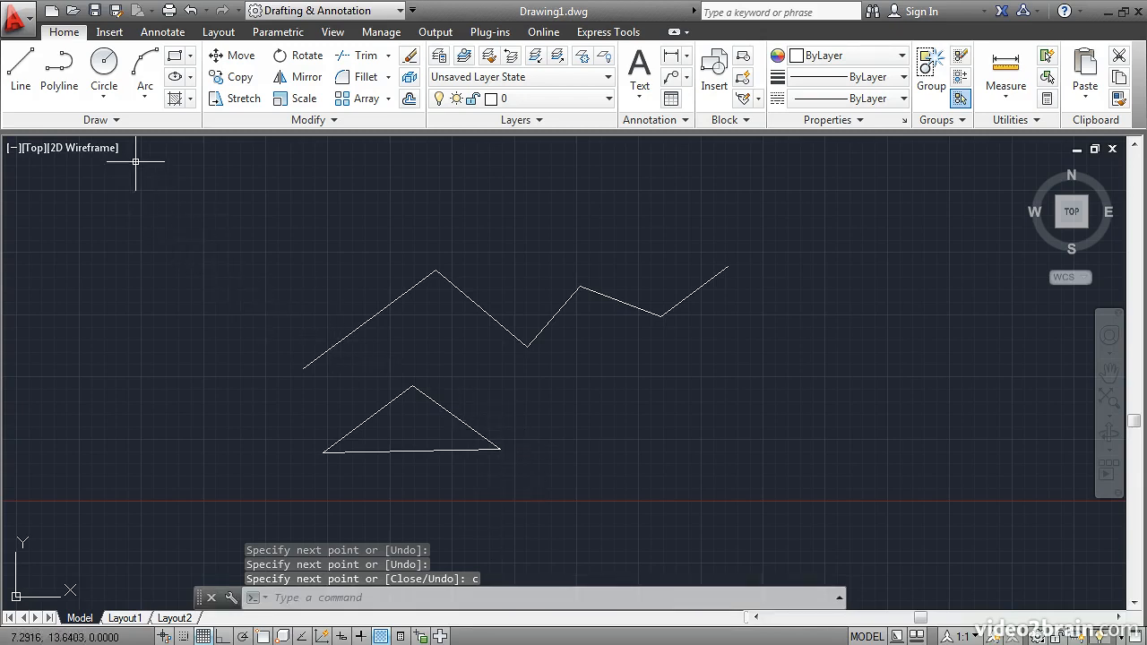
# Draw a circle above the zigzag's start with the 2P option, with diameter endpoints at about (10.9, 9.8) and (16.7, 11.2)
pyautogui.click(102, 64)
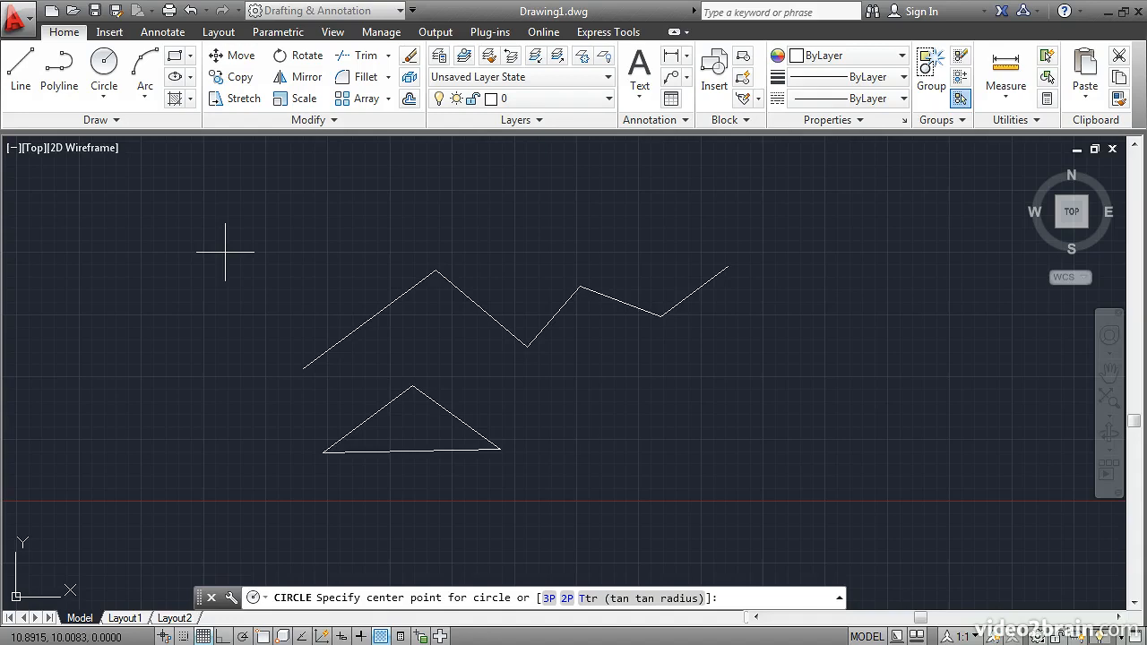
pyautogui.write('2p')
pyautogui.press('Return')
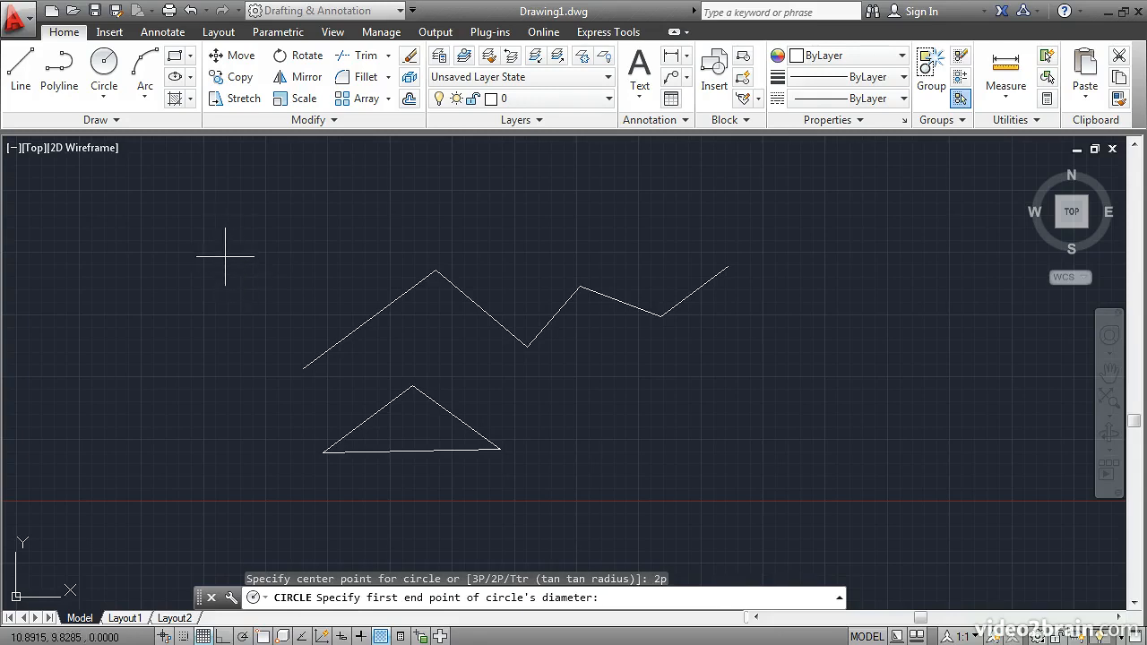
pyautogui.click(225, 257)
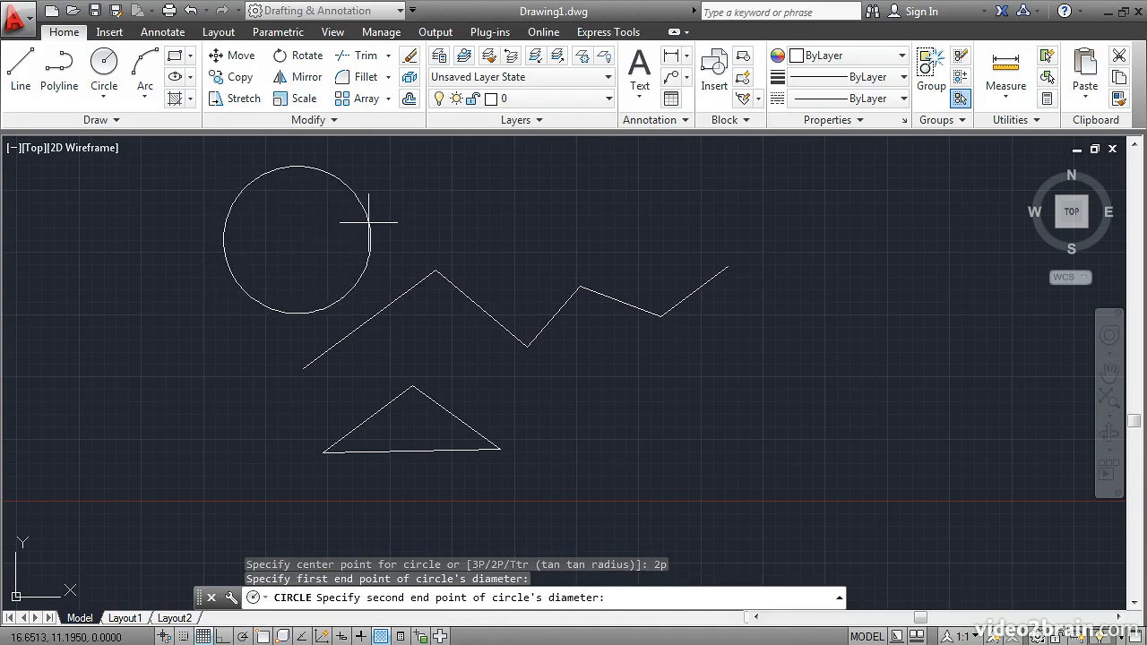
pyautogui.click(369, 221)
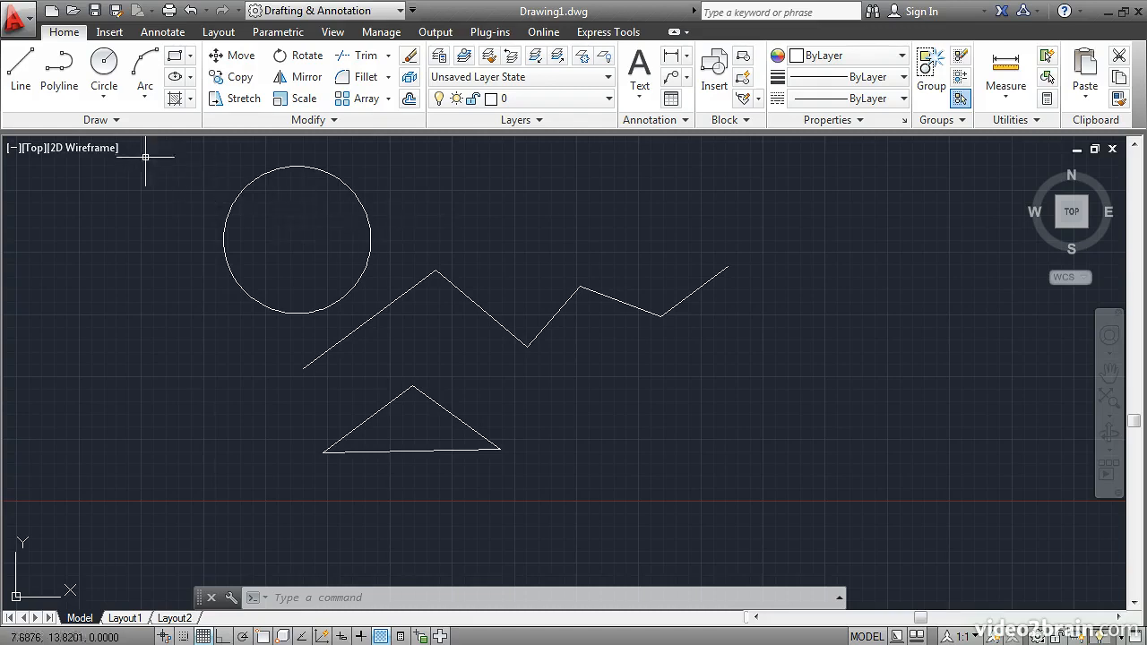
# Draw a second, slightly smaller 2-Point circle beneath the first circle, beside the triangle
pyautogui.click(107, 99)
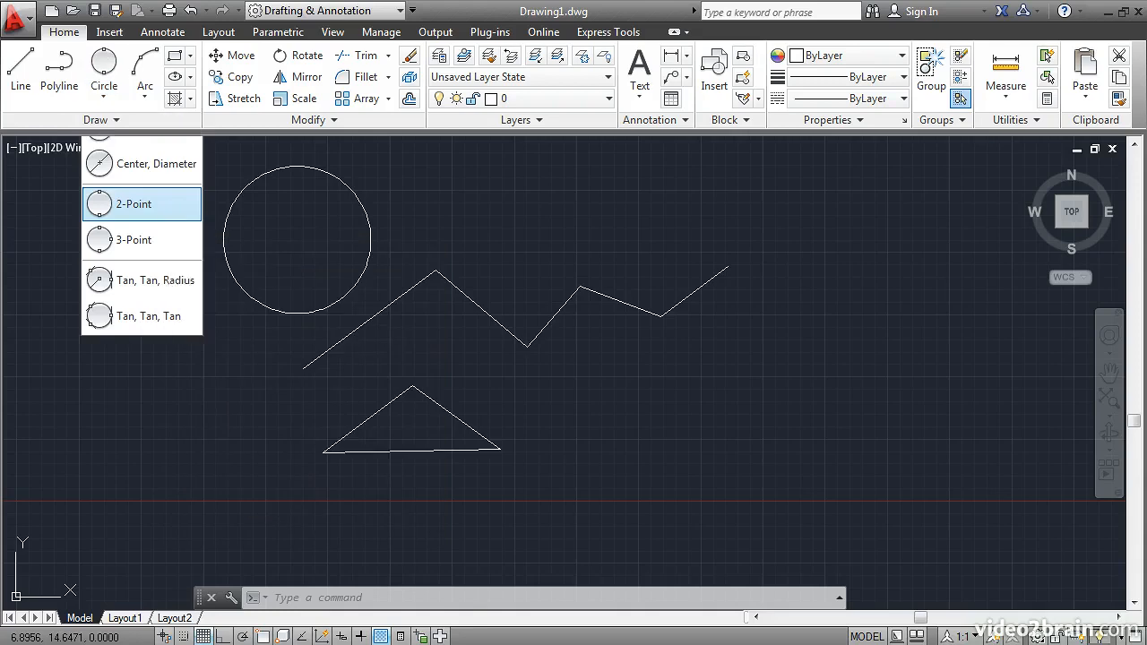
pyautogui.click(171, 206)
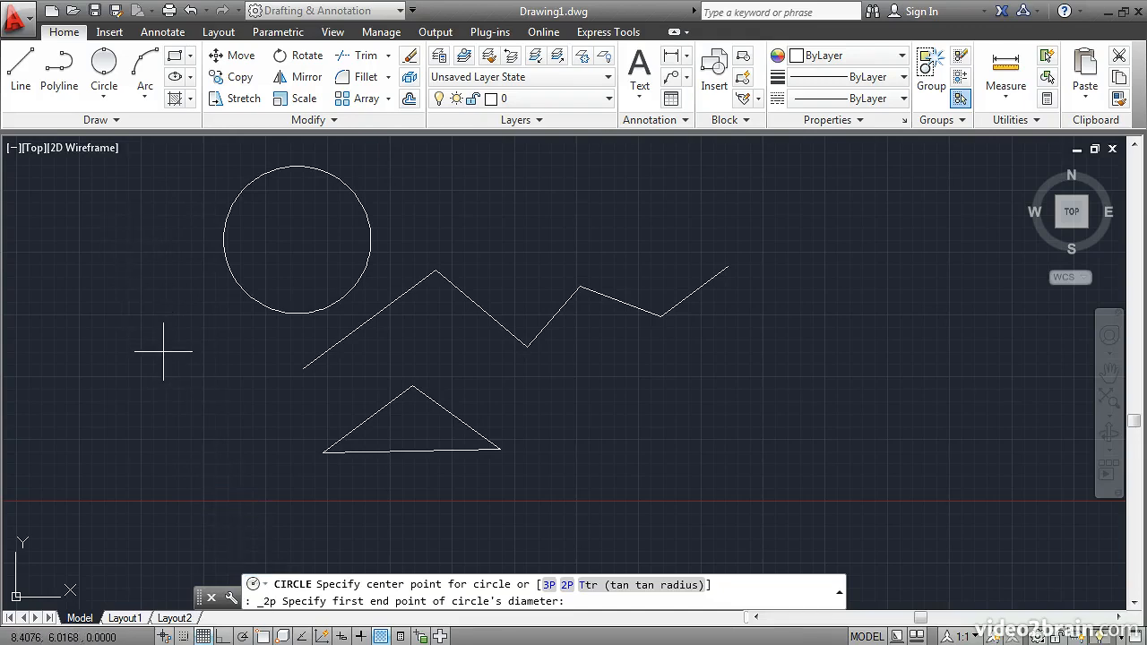
pyautogui.click(130, 389)
pyautogui.click(252, 403)
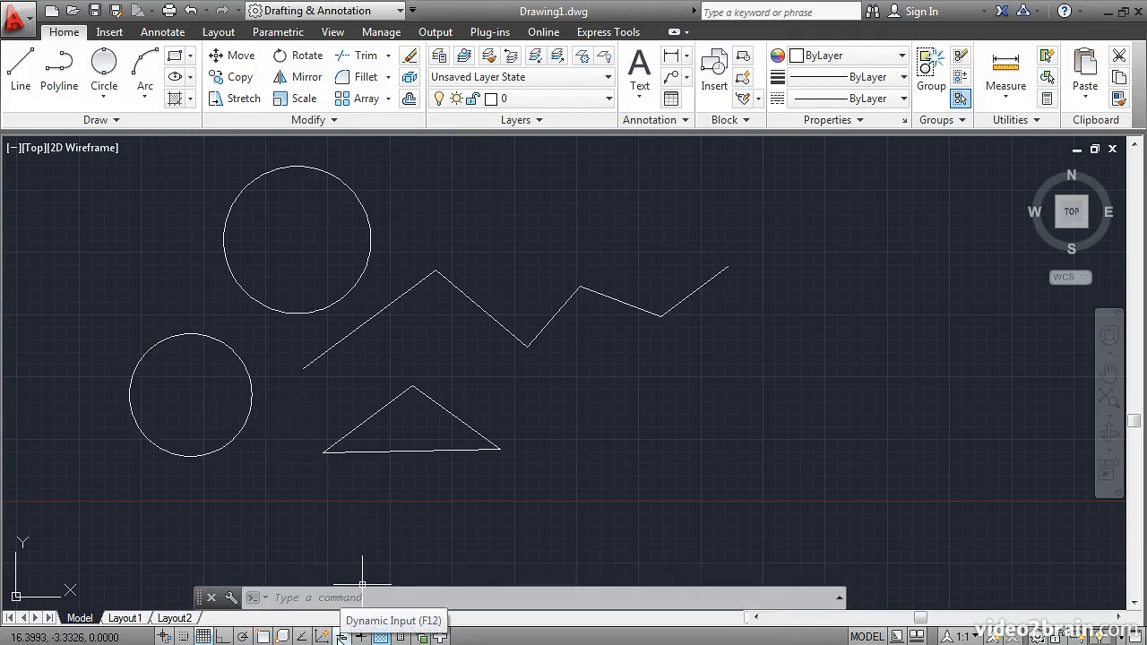
# Turn on Dynamic Input and draw a 3-Point circle just below the far end of the zigzag
pyautogui.click(339, 637)
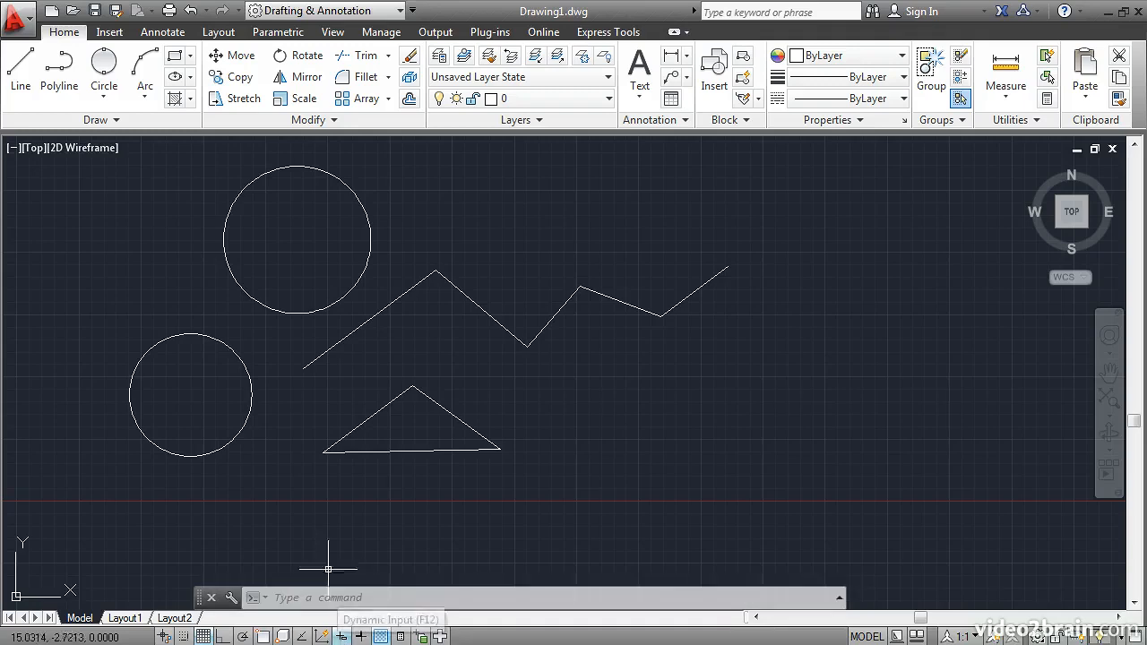
pyautogui.click(102, 98)
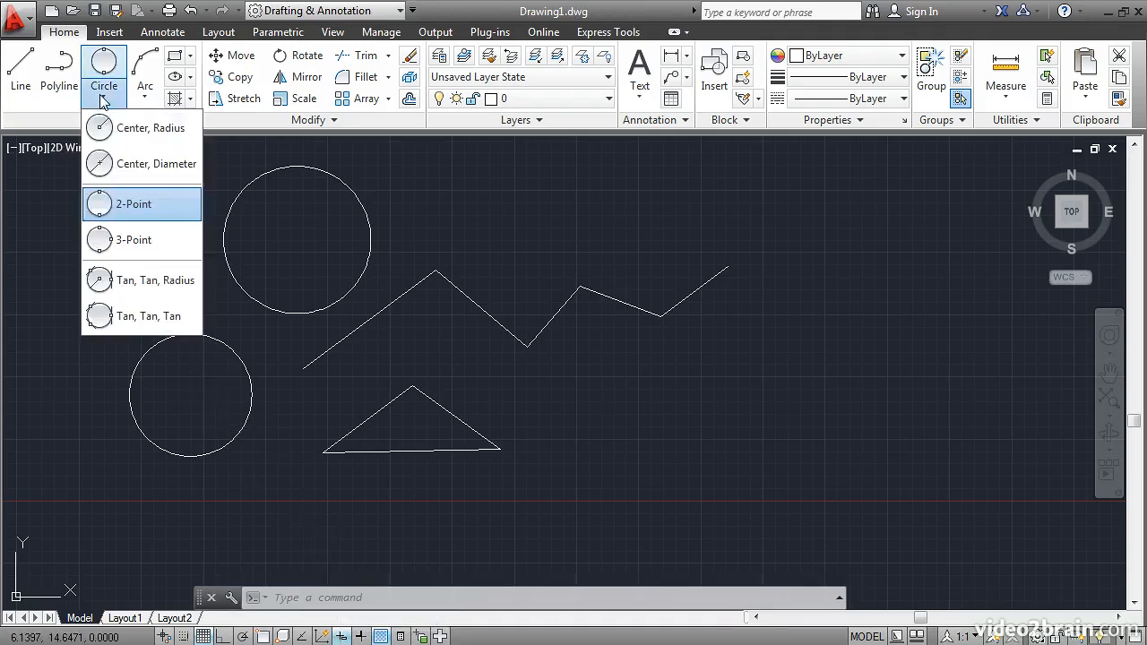
pyautogui.click(132, 240)
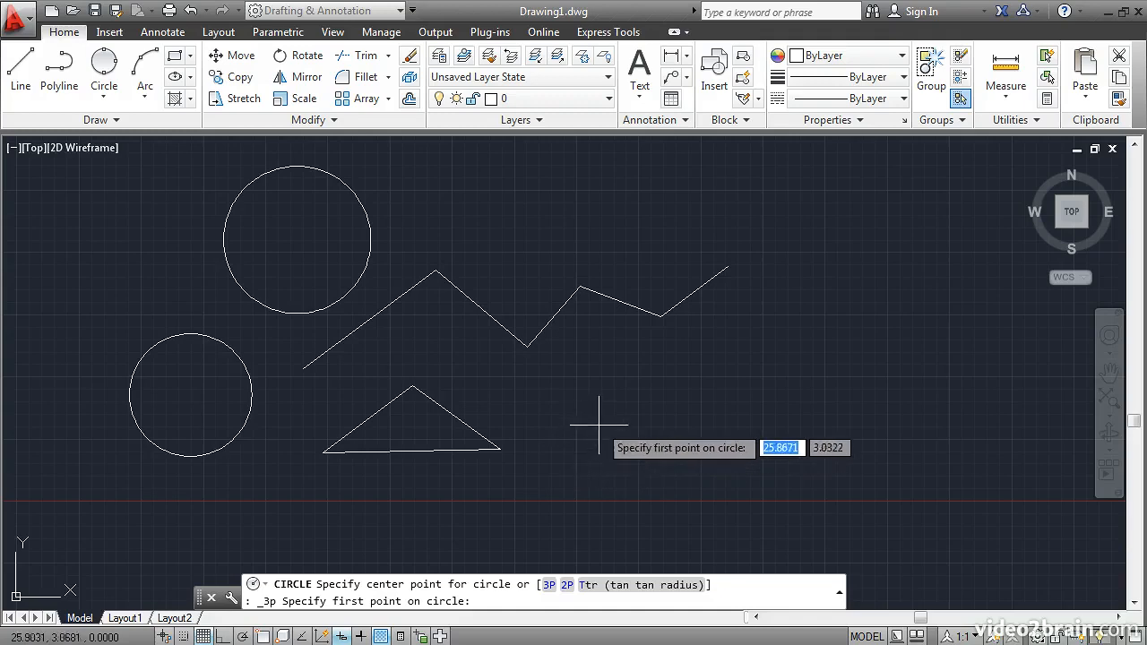
pyautogui.click(612, 392)
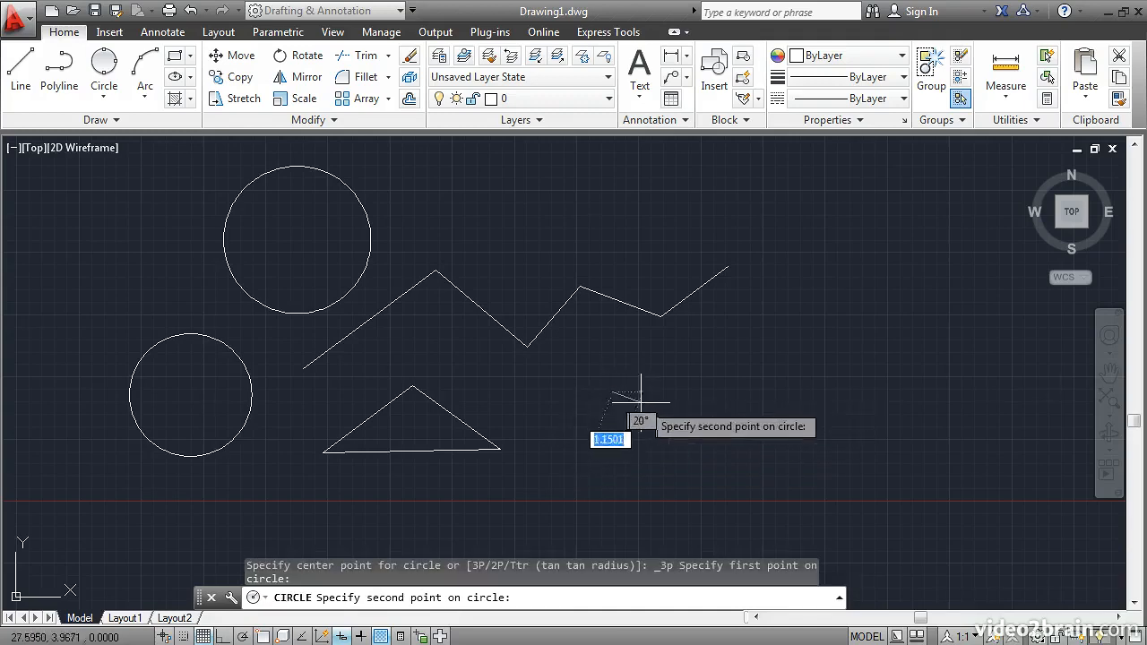
pyautogui.click(756, 441)
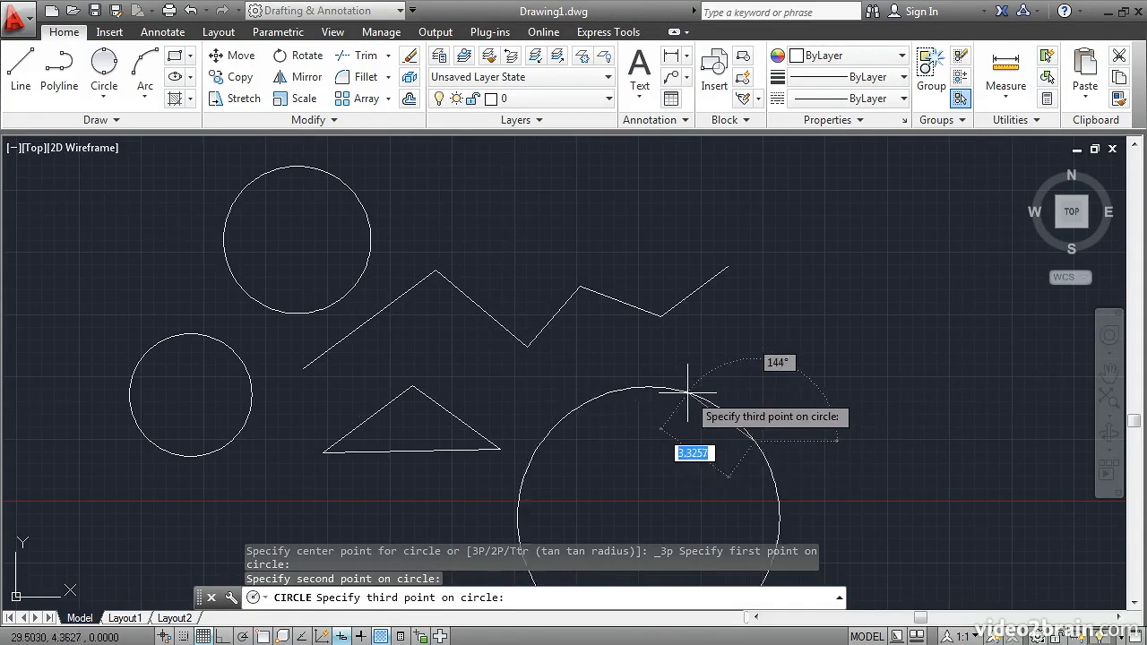
pyautogui.click(750, 349)
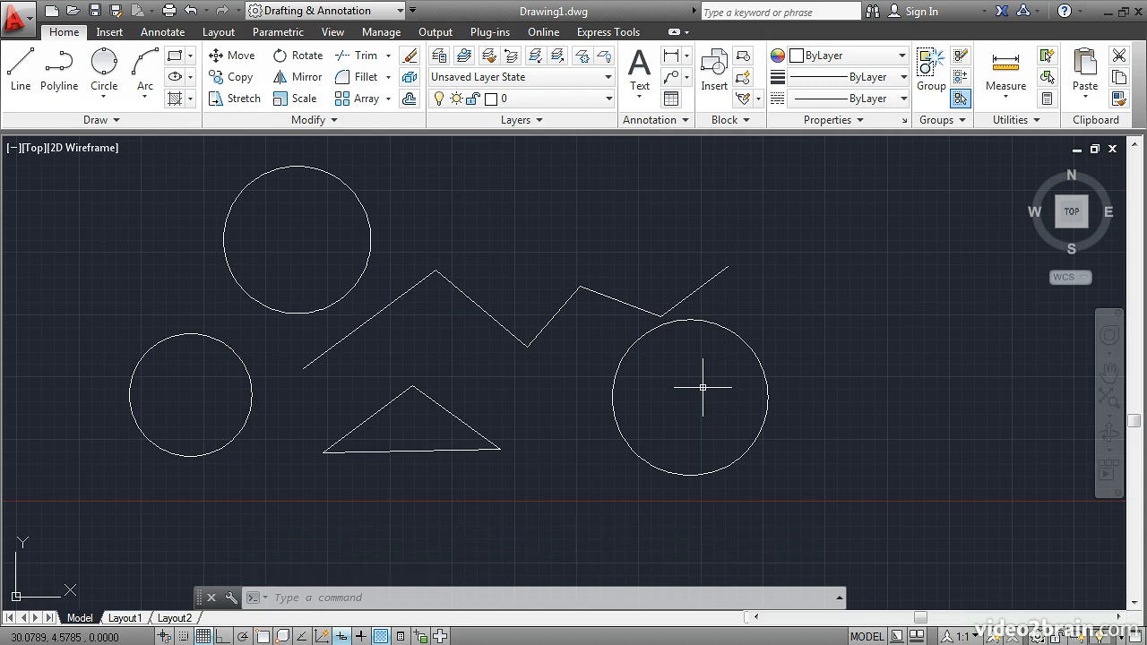
# Draw a triangle above the zigzag from about (23.0, 10.8), closing it with the Close option of the dynamic input prompt
pyautogui.click(17, 79)
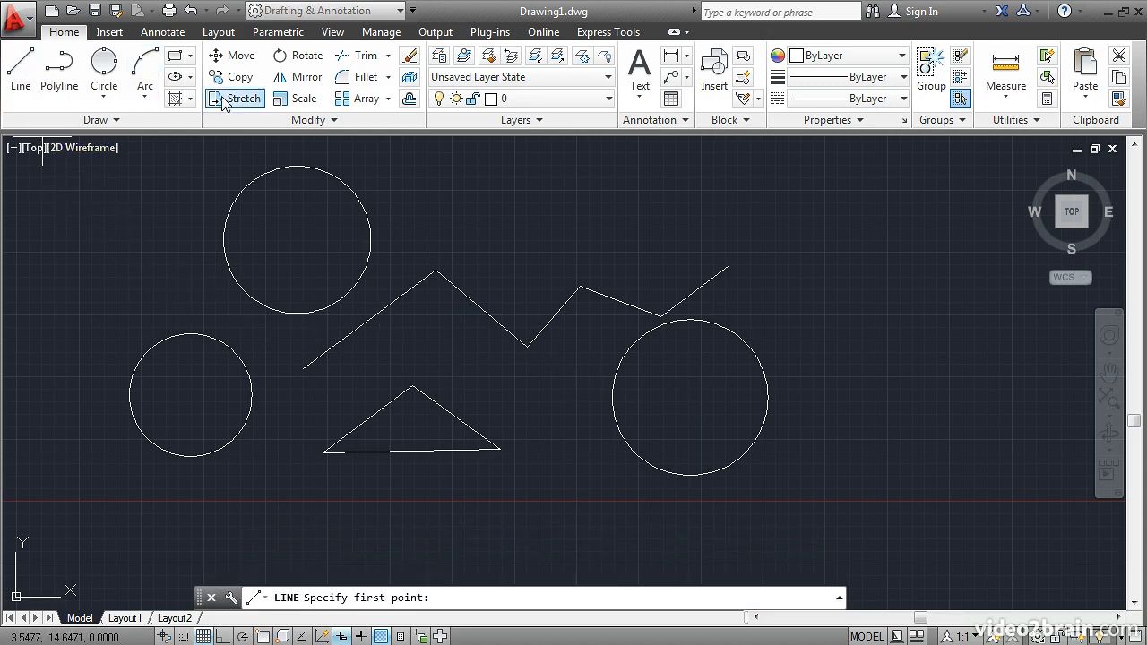
pyautogui.click(525, 233)
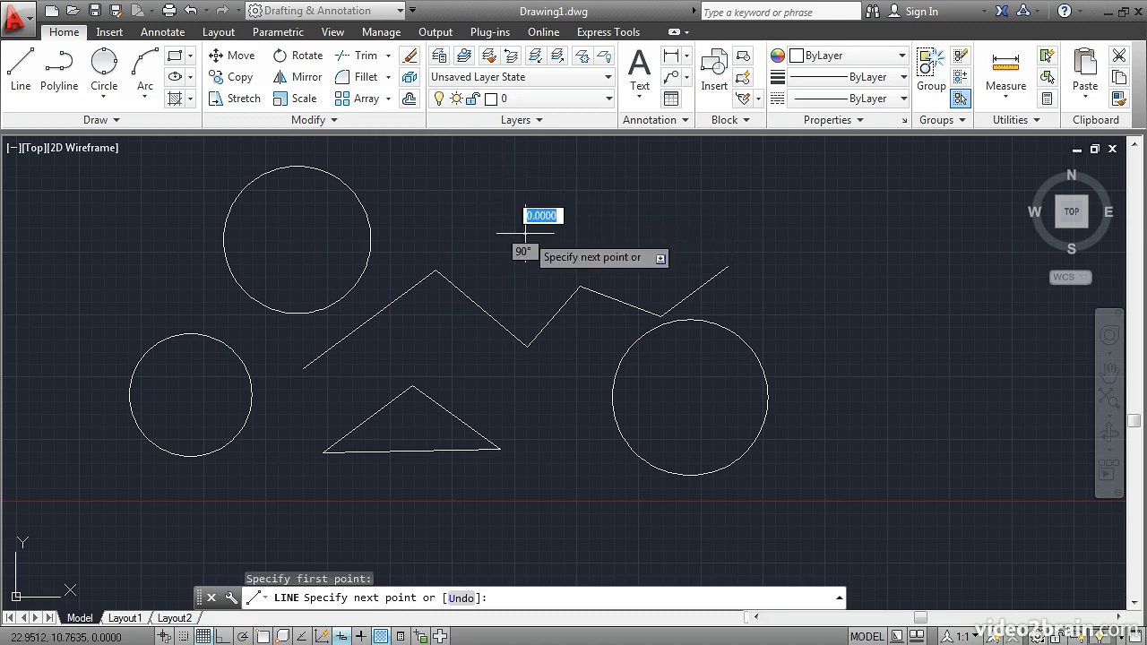
pyautogui.click(640, 182)
pyautogui.click(718, 220)
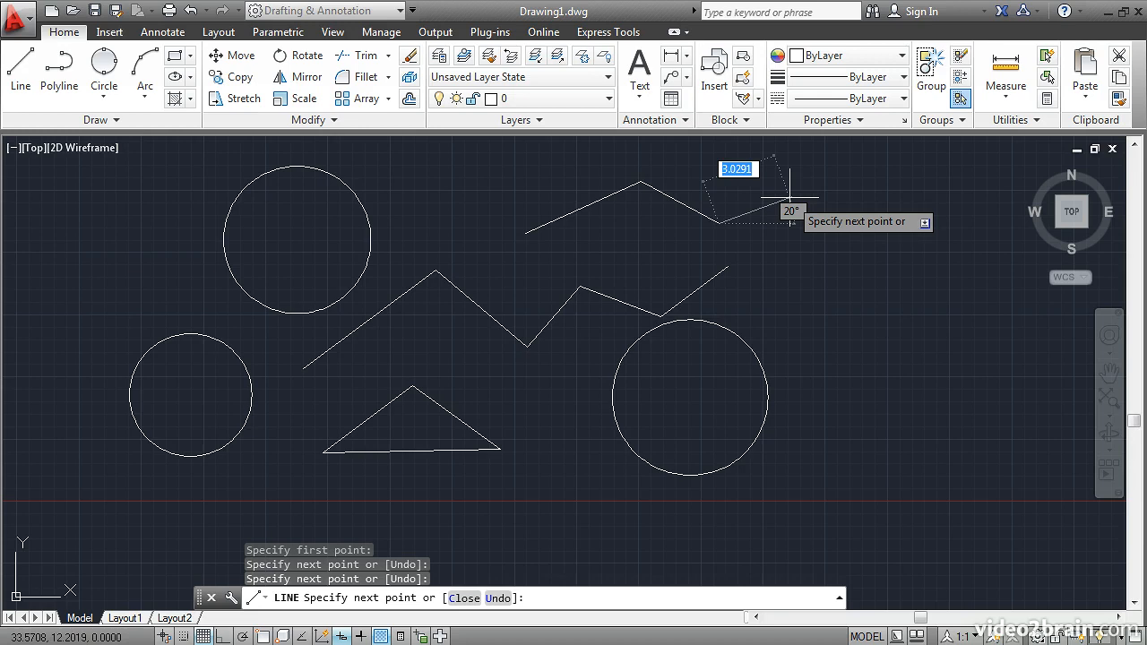
pyautogui.press('Down')
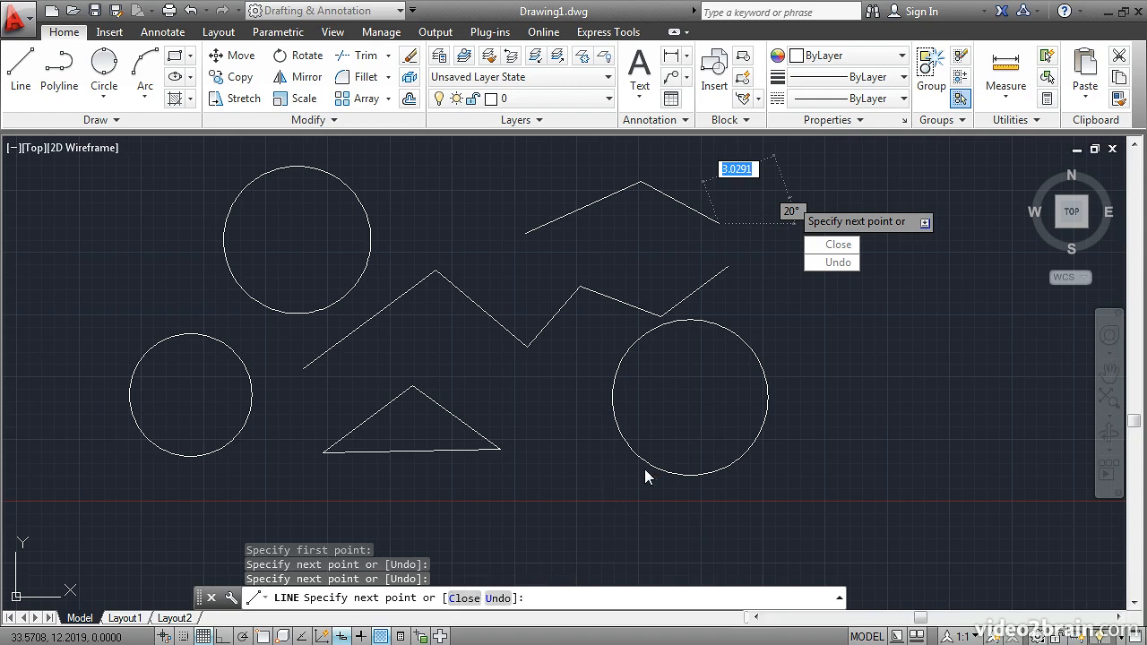
pyautogui.click(831, 246)
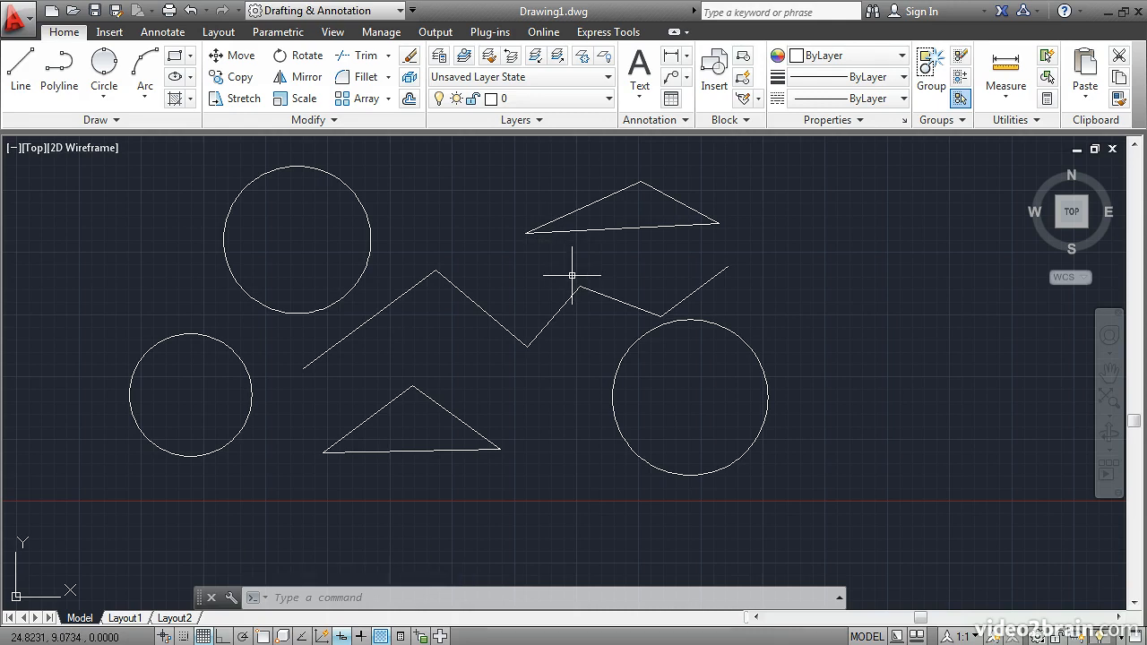
# Display the command history, close it, and undo the upper triangle and the 3-Point circle
pyautogui.press('F2')
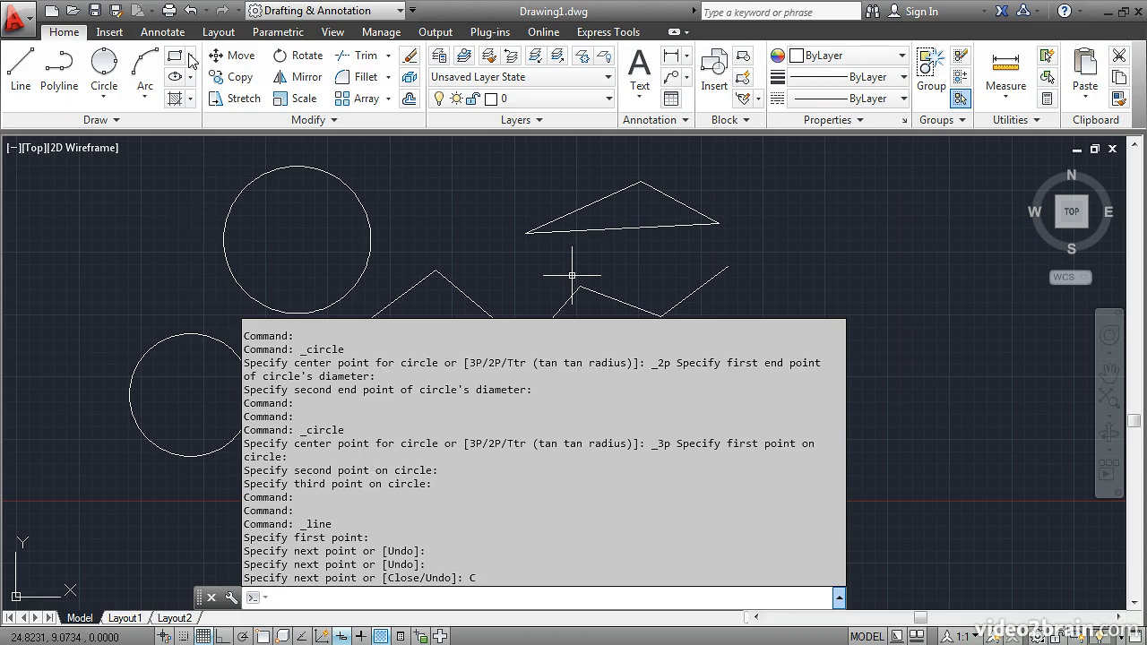
pyautogui.click(191, 12)
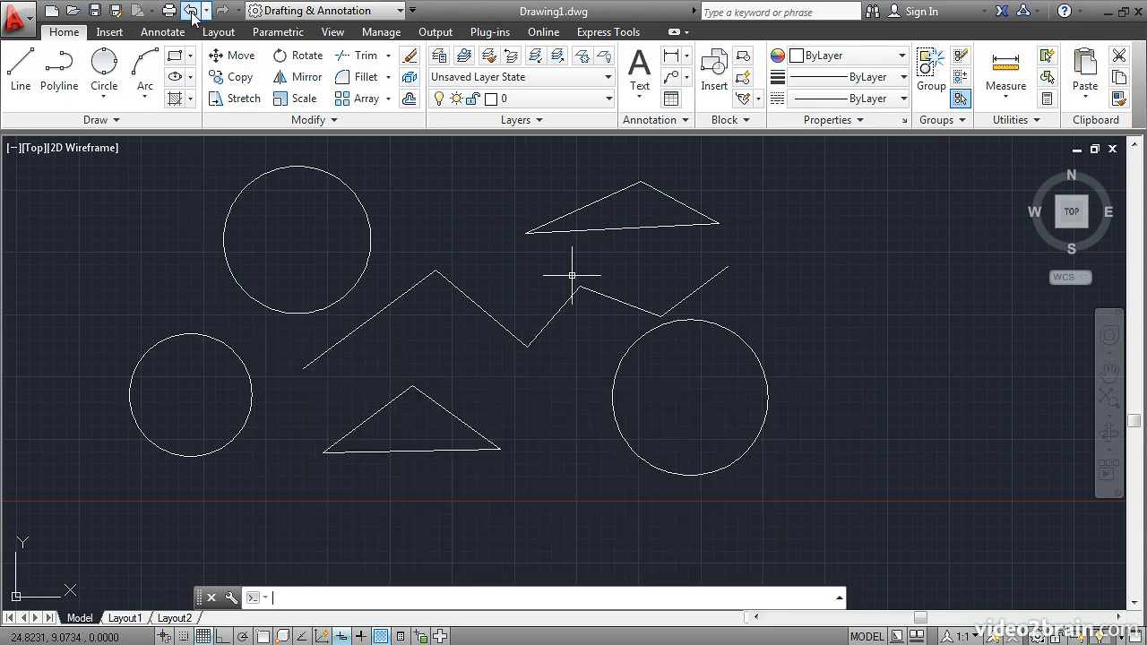
pyautogui.click(191, 13)
pyautogui.click(192, 13)
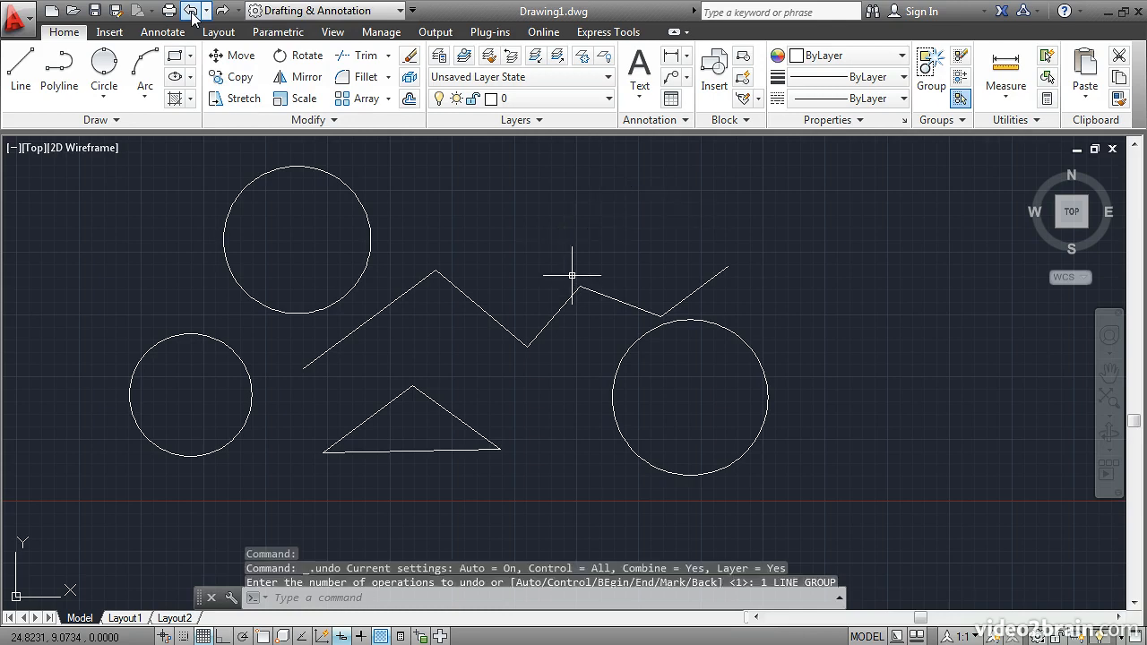
pyautogui.click(192, 13)
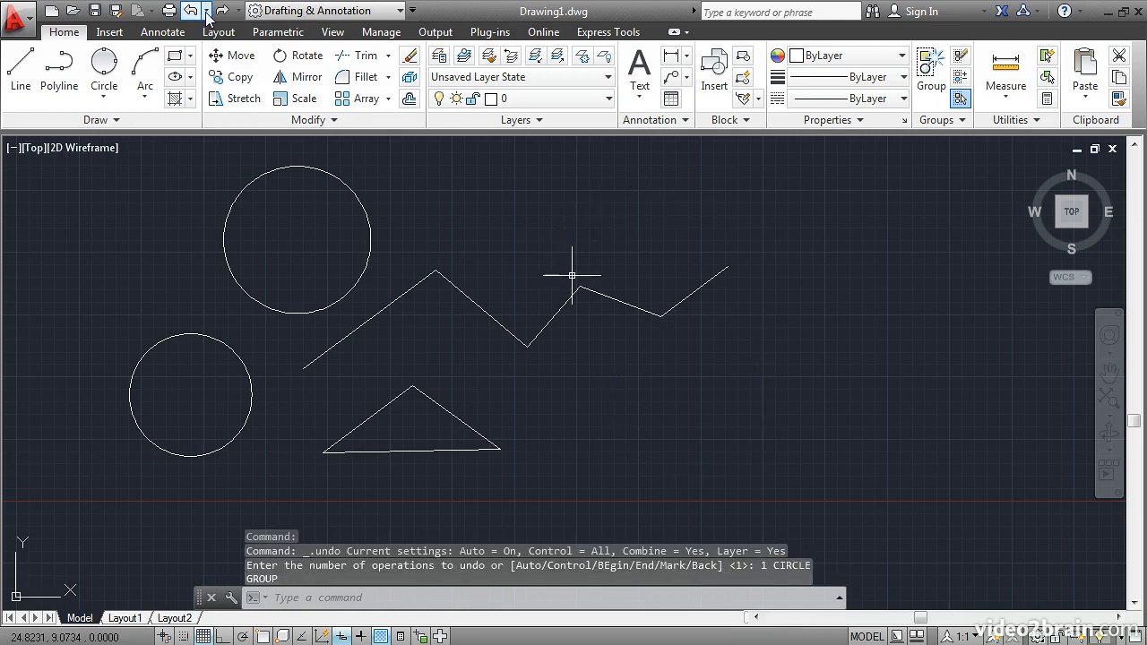
# Undo the 13 most recent commands at once, clearing the remaining circles, zigzag and triangle
pyautogui.click(207, 11)
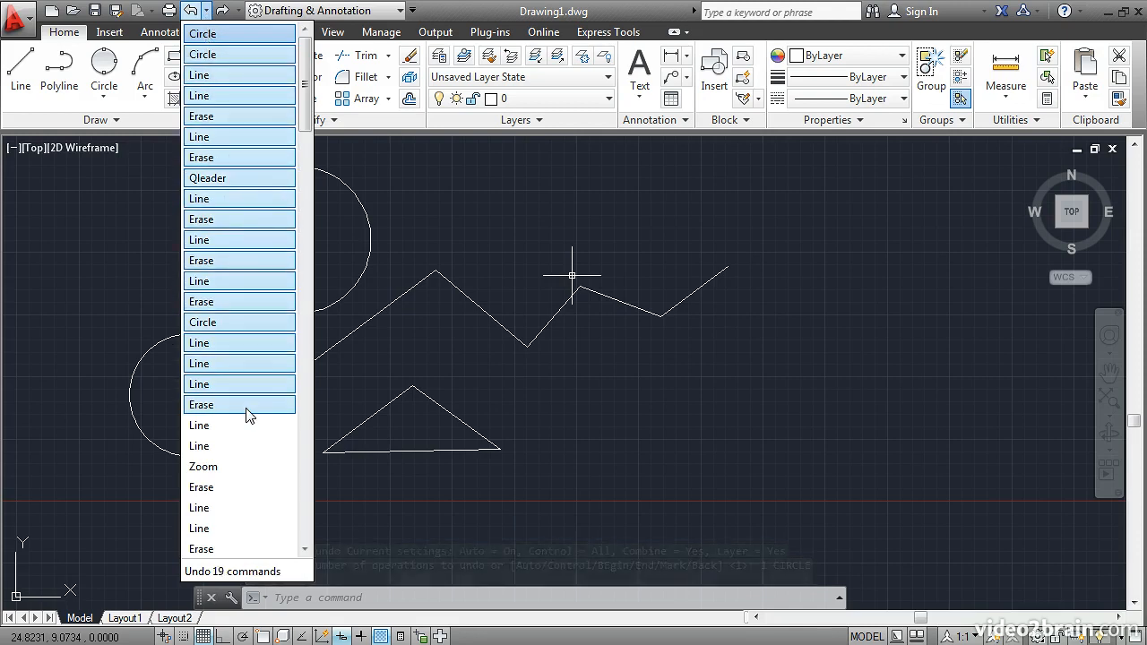
pyautogui.click(232, 285)
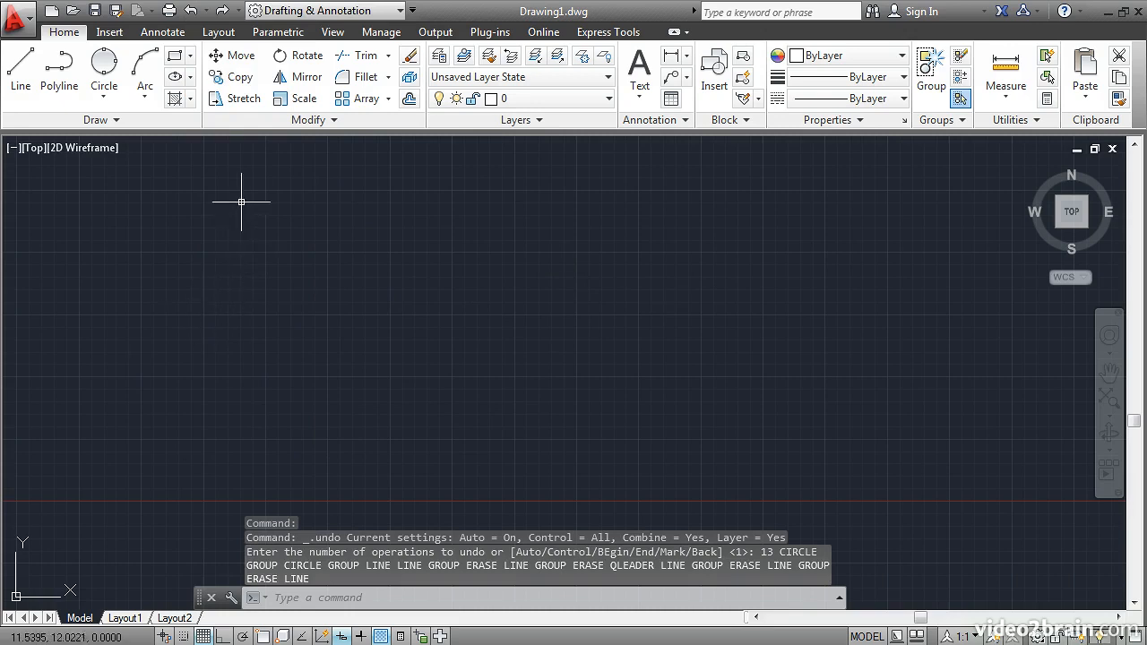
# Redo 11 of the undone commands at once, through the second of the two consecutive Line entries, bringing back the zigzag and triangle
pyautogui.click(237, 11)
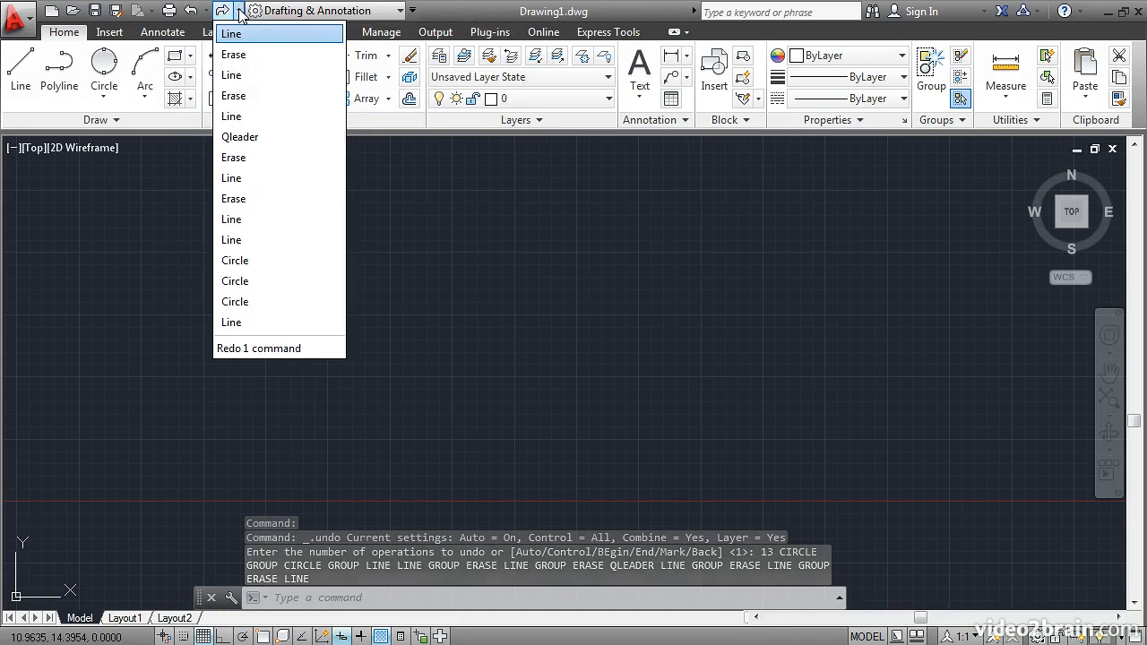
pyautogui.click(251, 242)
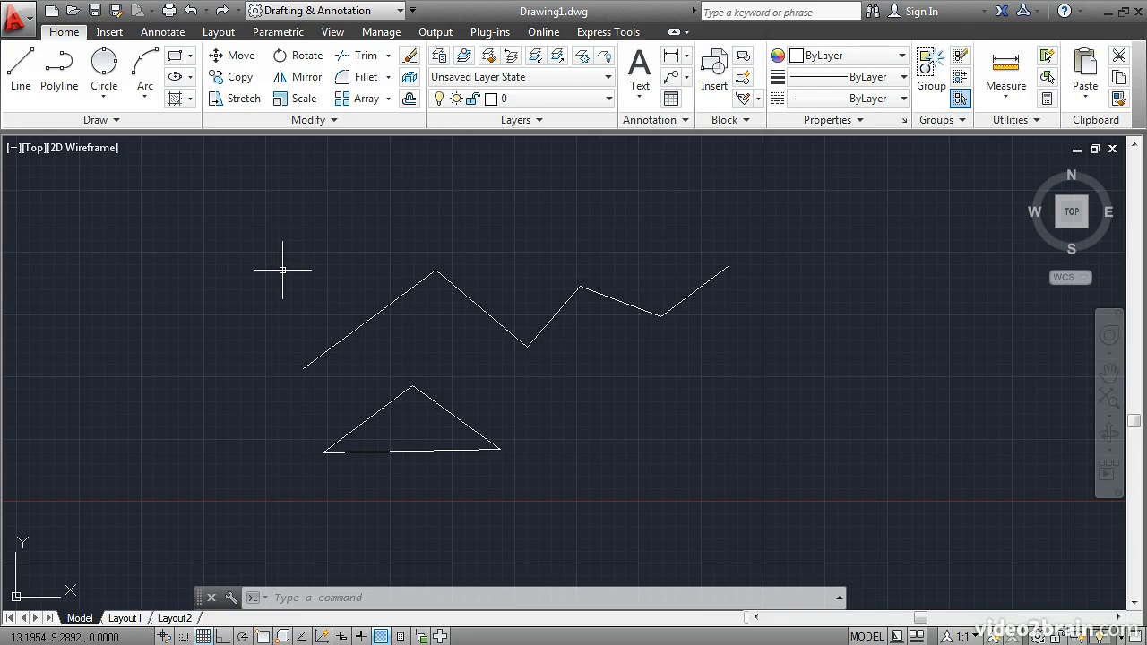
# Draw two connected line segments above the zigzag's start, from about (10.8, 10.2) over a peak to about (15.4, 9.4)
pyautogui.click(20, 70)
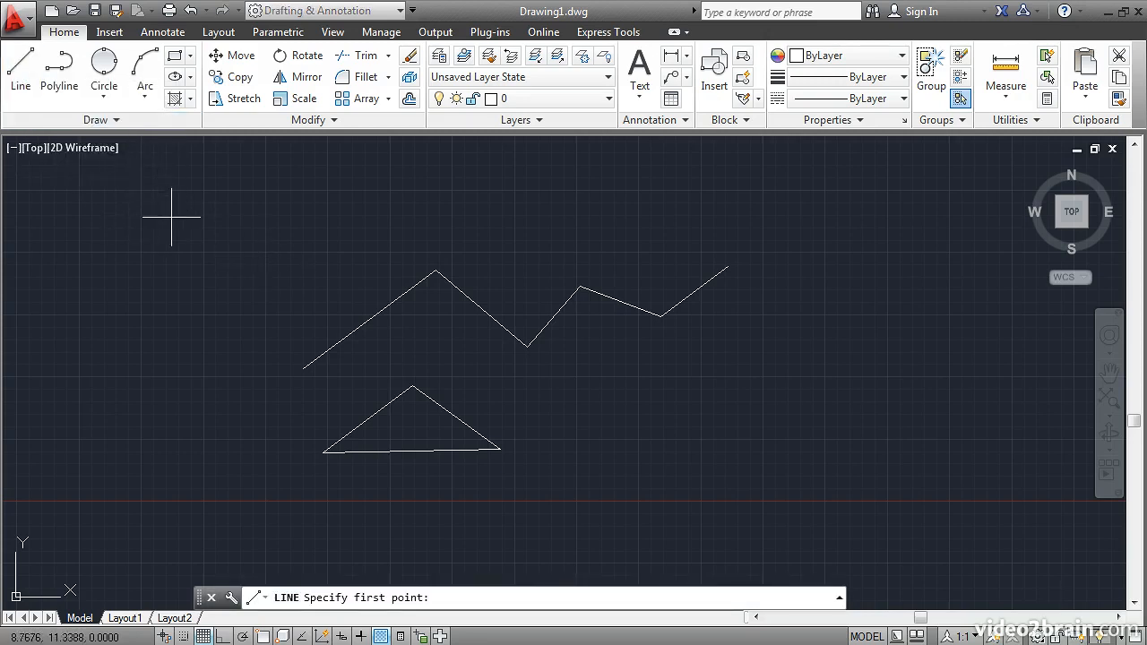
pyautogui.click(222, 247)
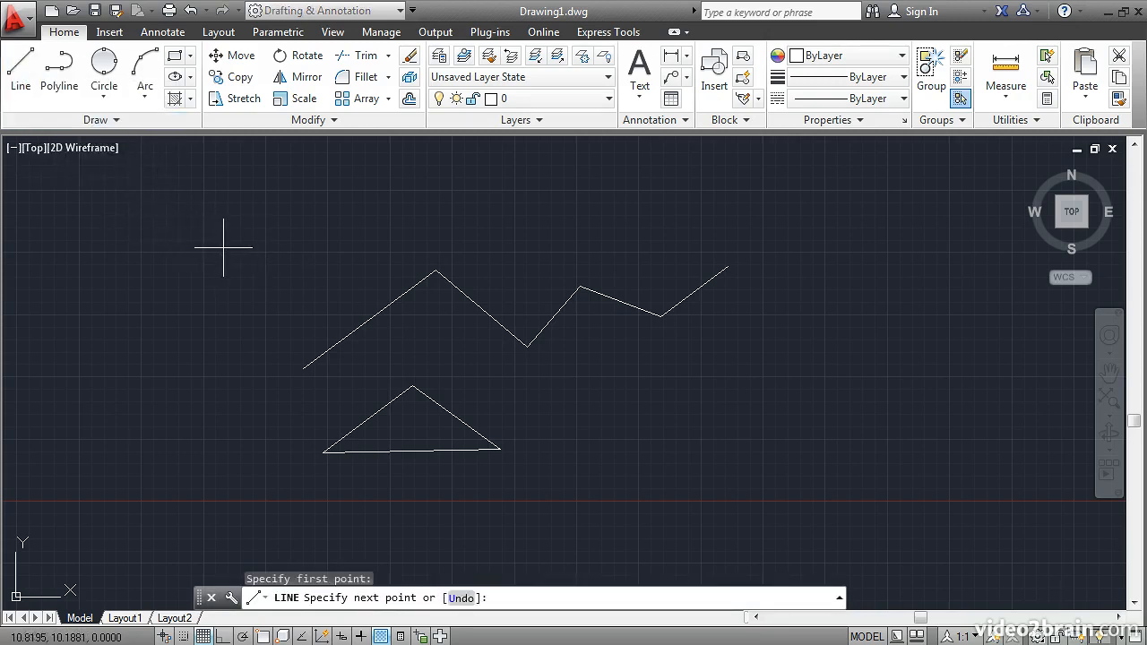
pyautogui.click(304, 228)
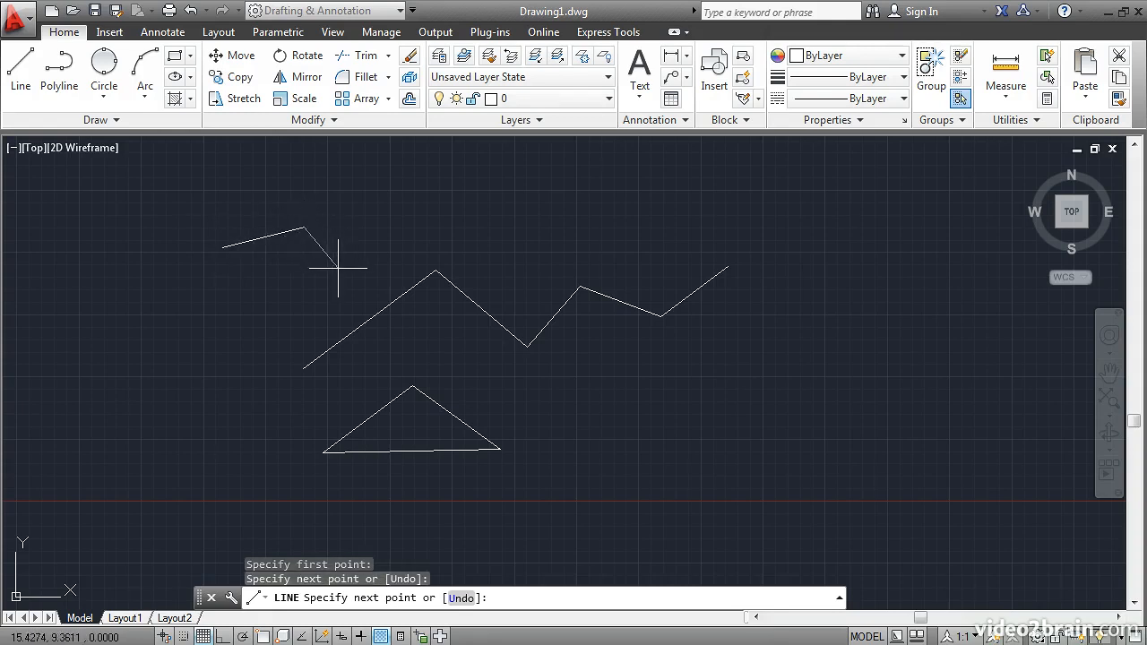
pyautogui.click(337, 268)
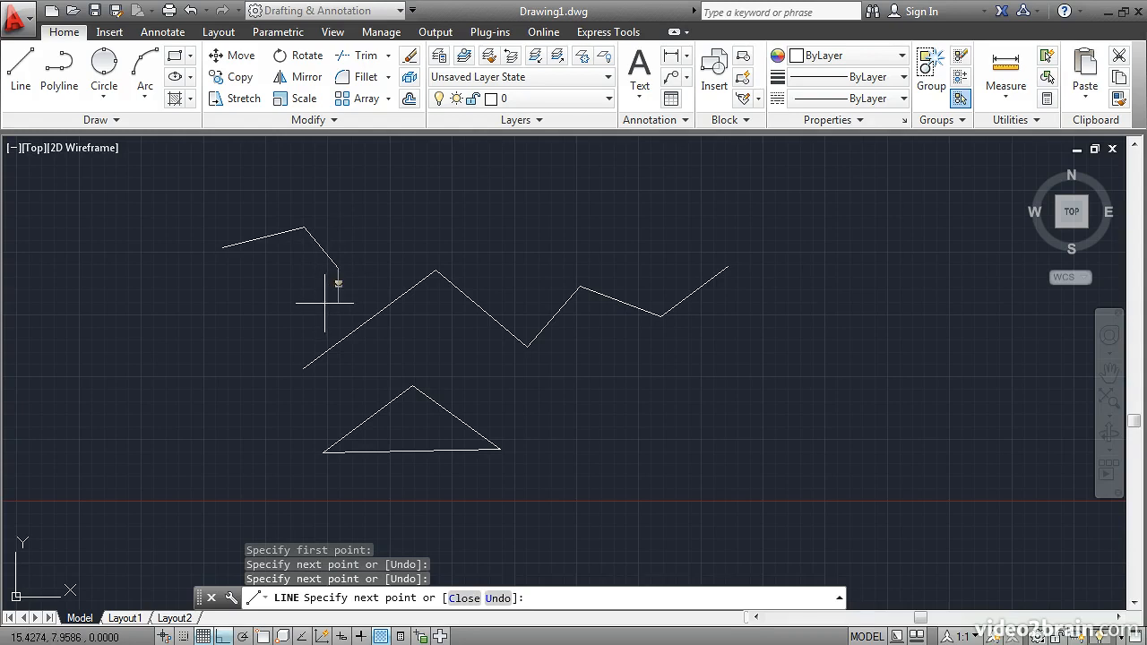
# Continue the line to the midpoint of the triangle's left side using a one-time Midpoint snap, and end the command
pyautogui.keyDown('shift'); pyautogui.rightClick(327, 311); pyautogui.keyUp('shift')
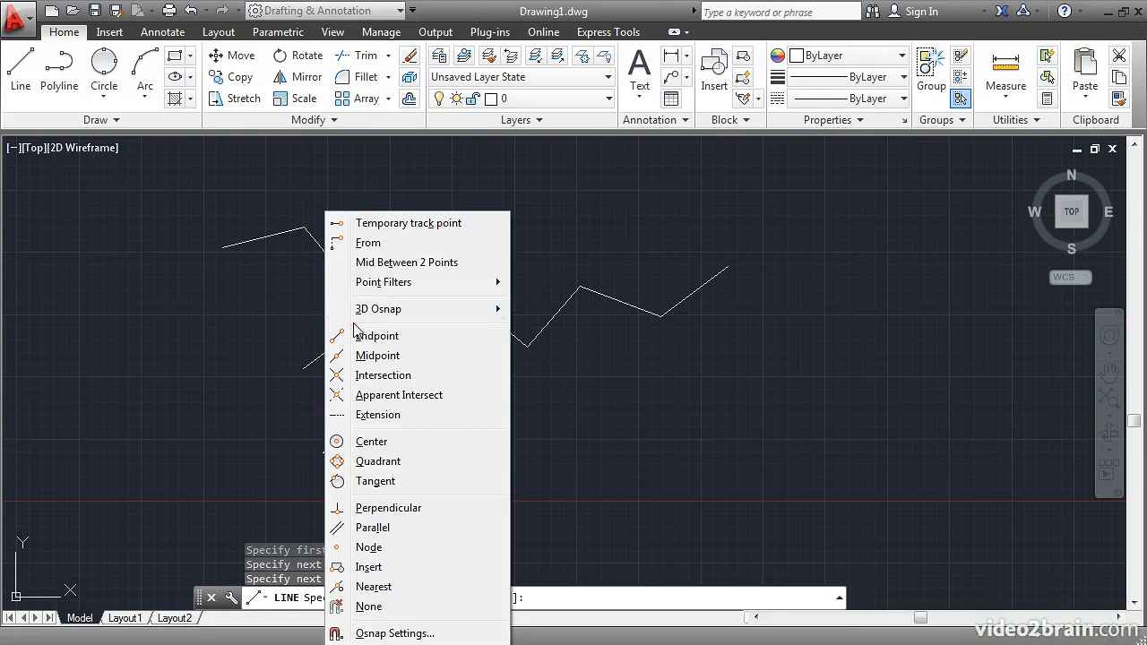
pyautogui.click(377, 356)
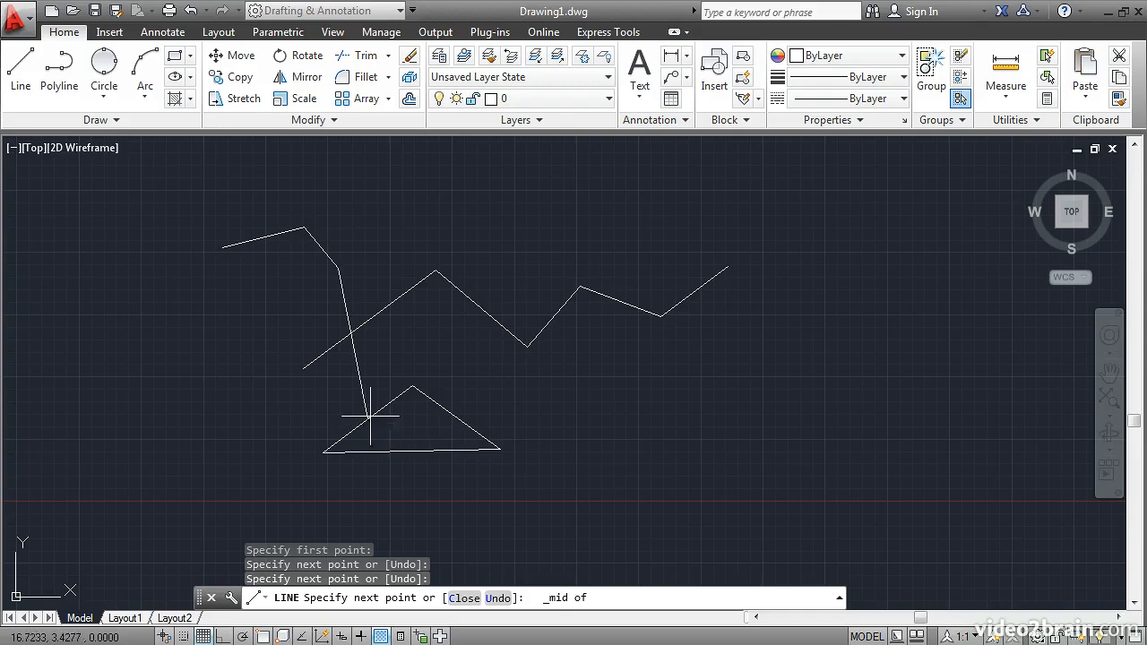
pyautogui.click(367, 419)
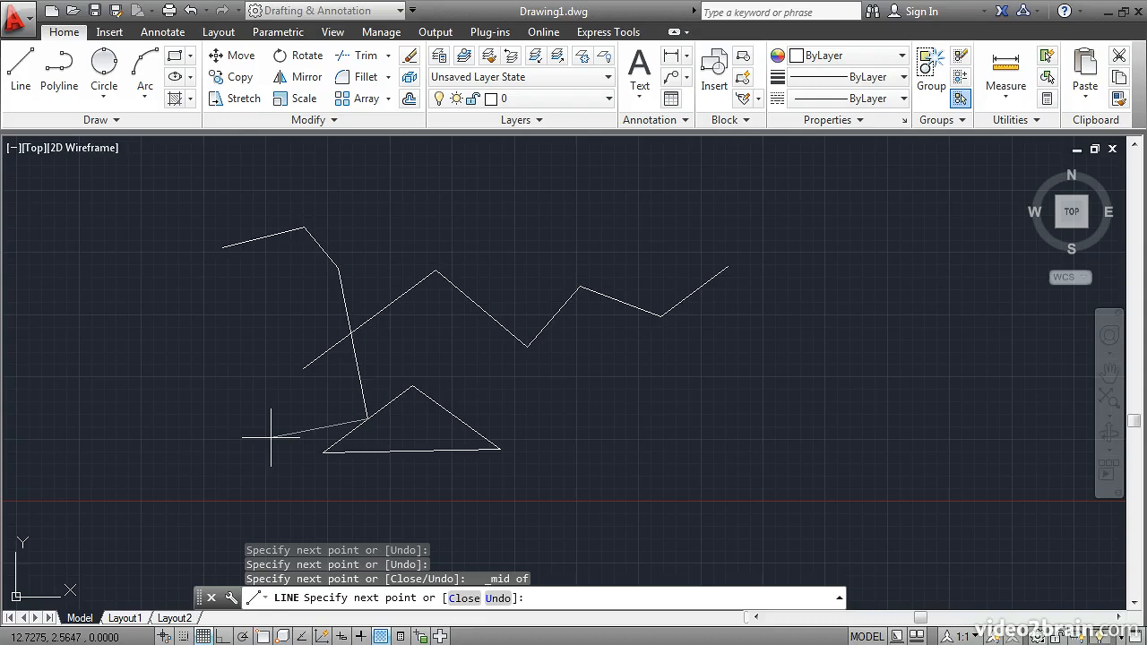
pyautogui.press('Return')
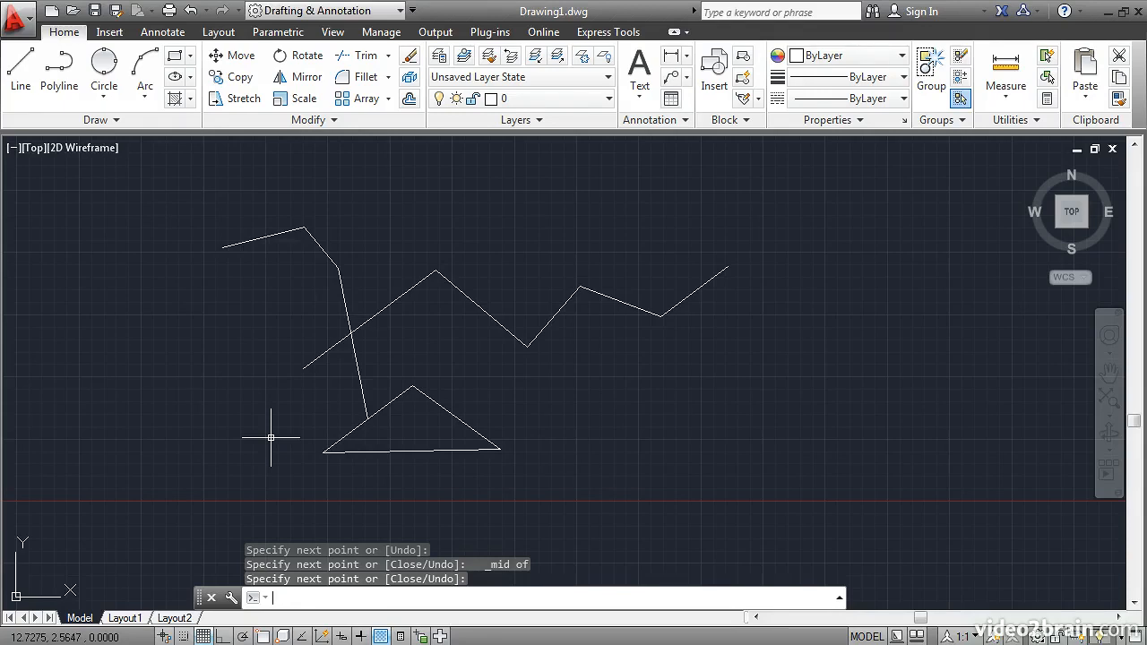
# Select the triangle's three sides with a crossing window and erase them
pyautogui.click(532, 472)
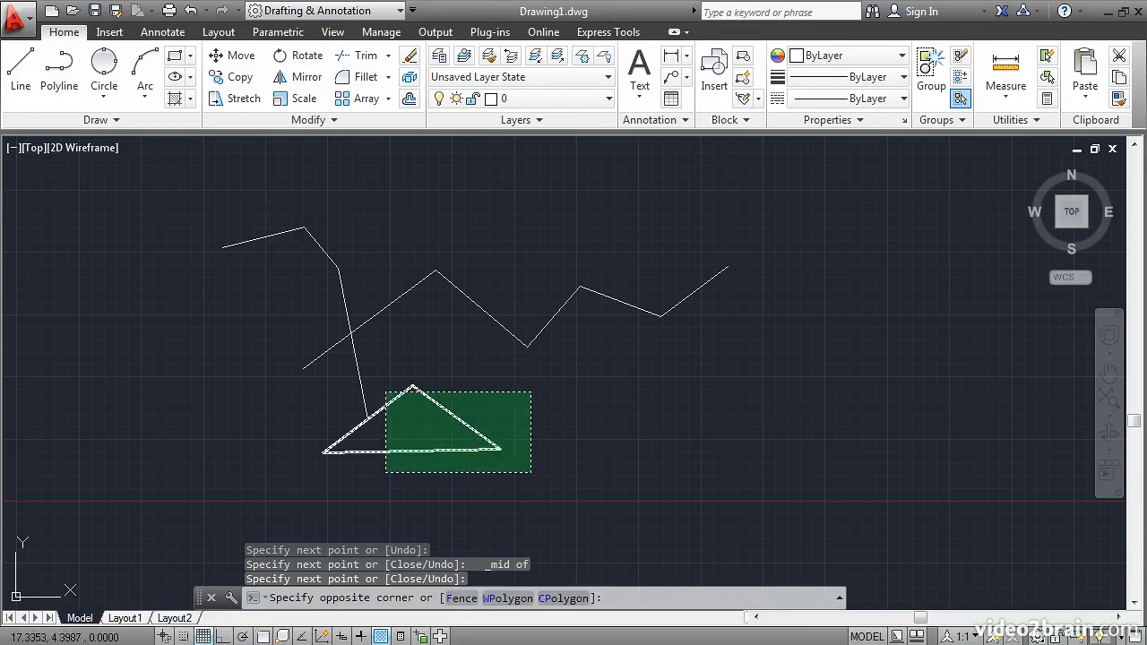
pyautogui.click(381, 388)
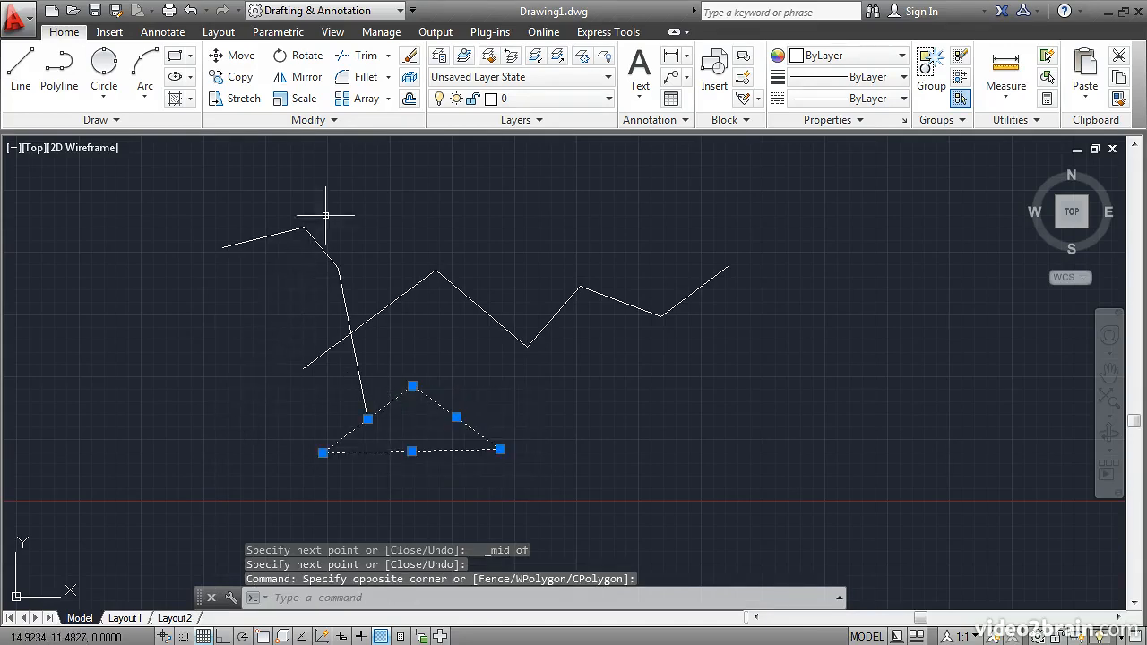
pyautogui.click(406, 61)
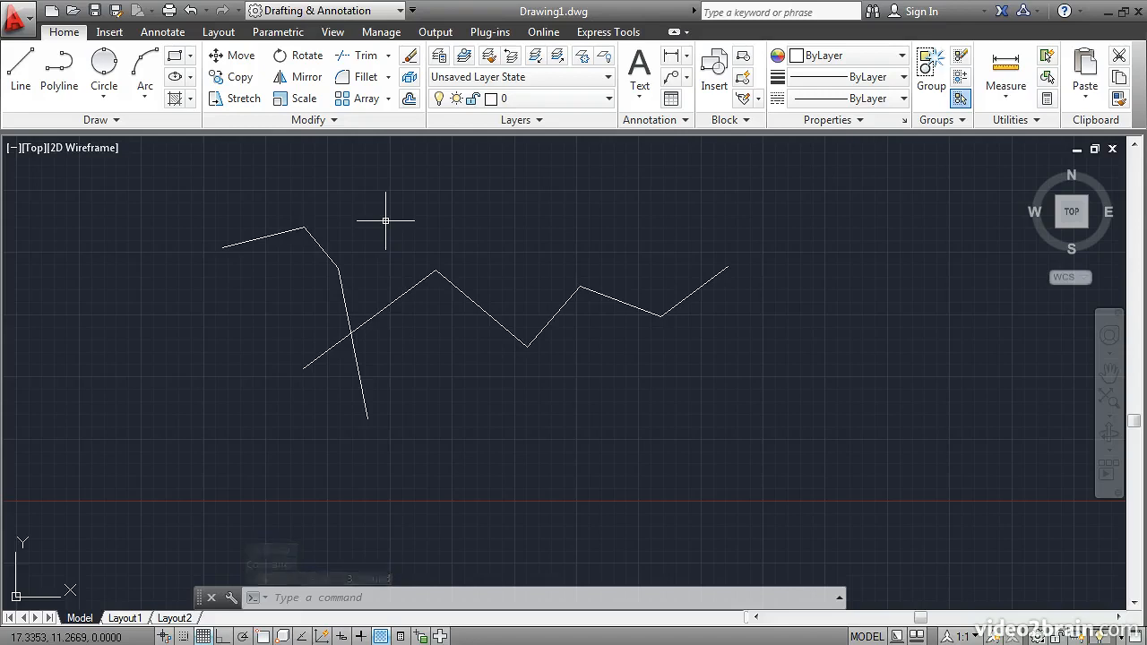
# Erase the last two segments at the right end of the zigzag, starting the Erase command before selecting them with a crossing window
pyautogui.click(409, 78)
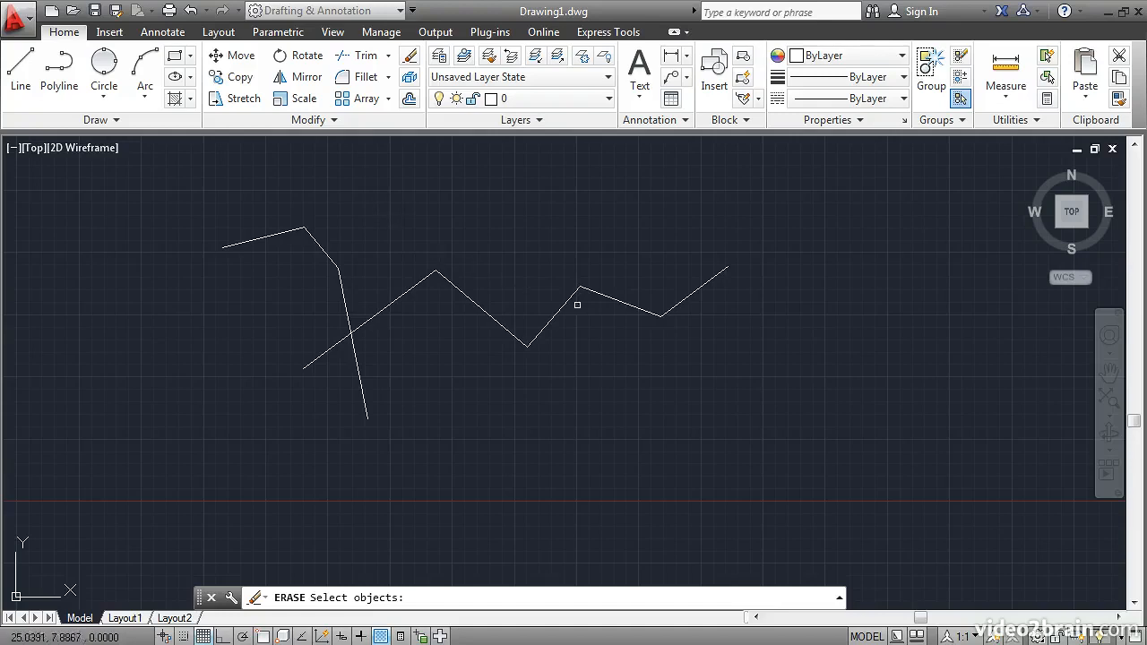
pyautogui.click(701, 344)
pyautogui.click(630, 277)
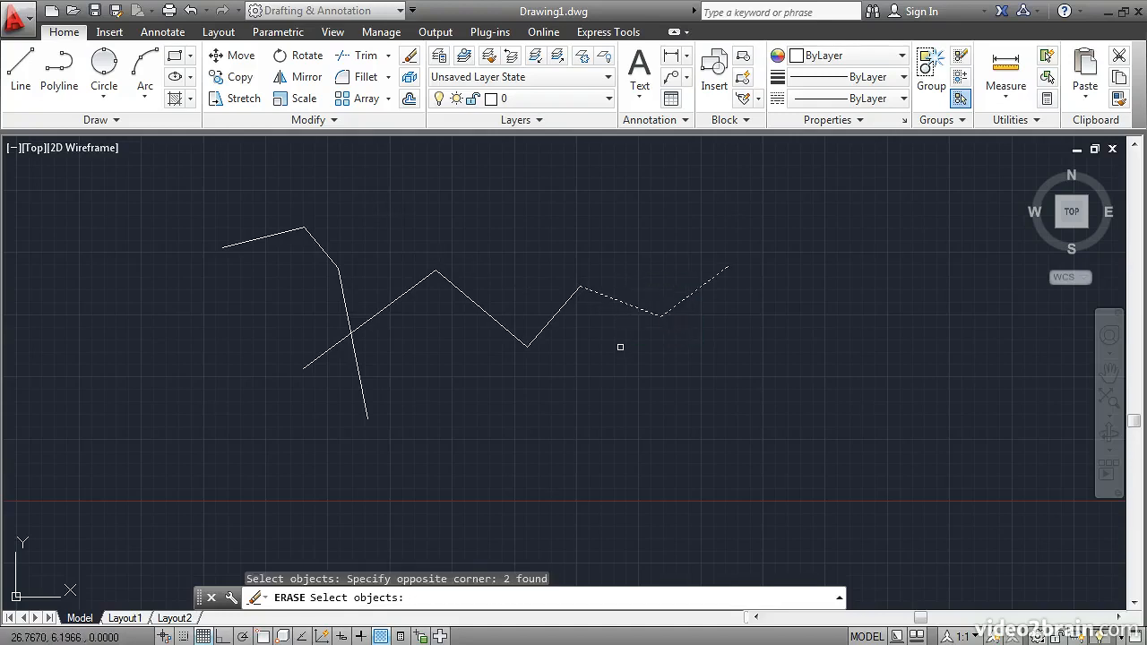
pyautogui.press('Return')
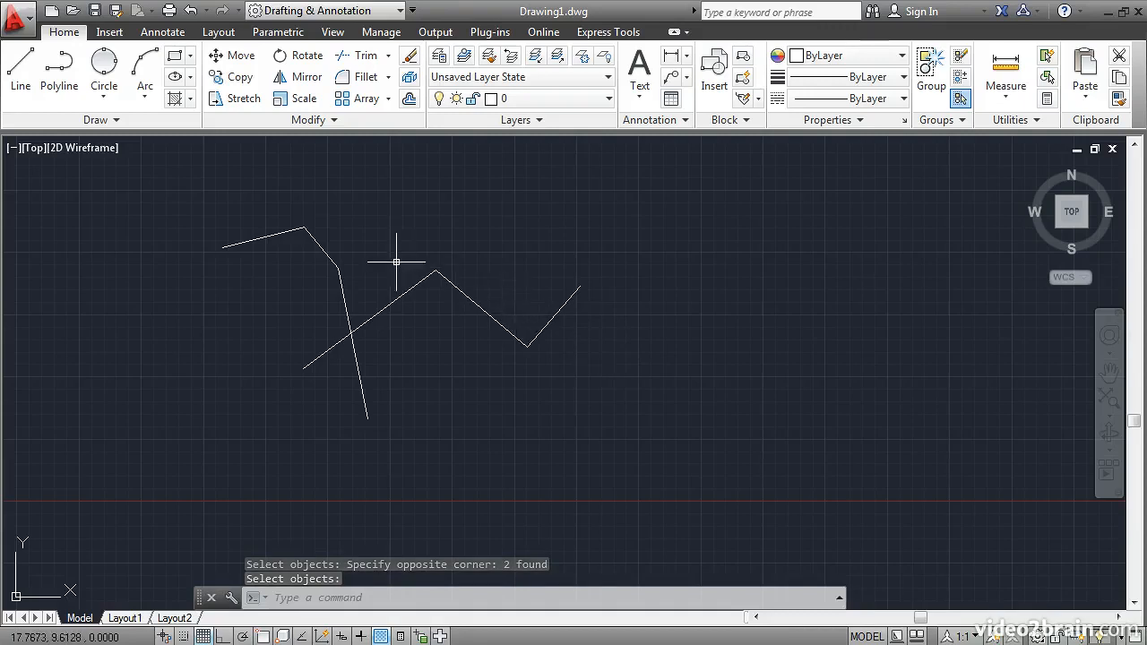
pyautogui.click(232, 57)
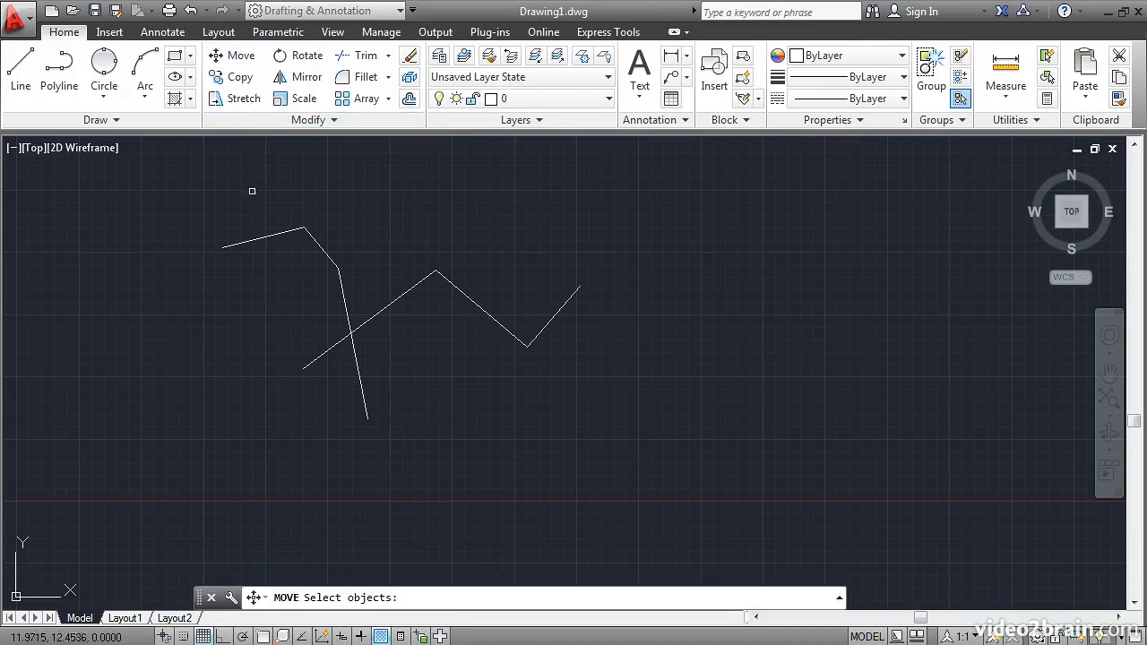
pyautogui.click(198, 198)
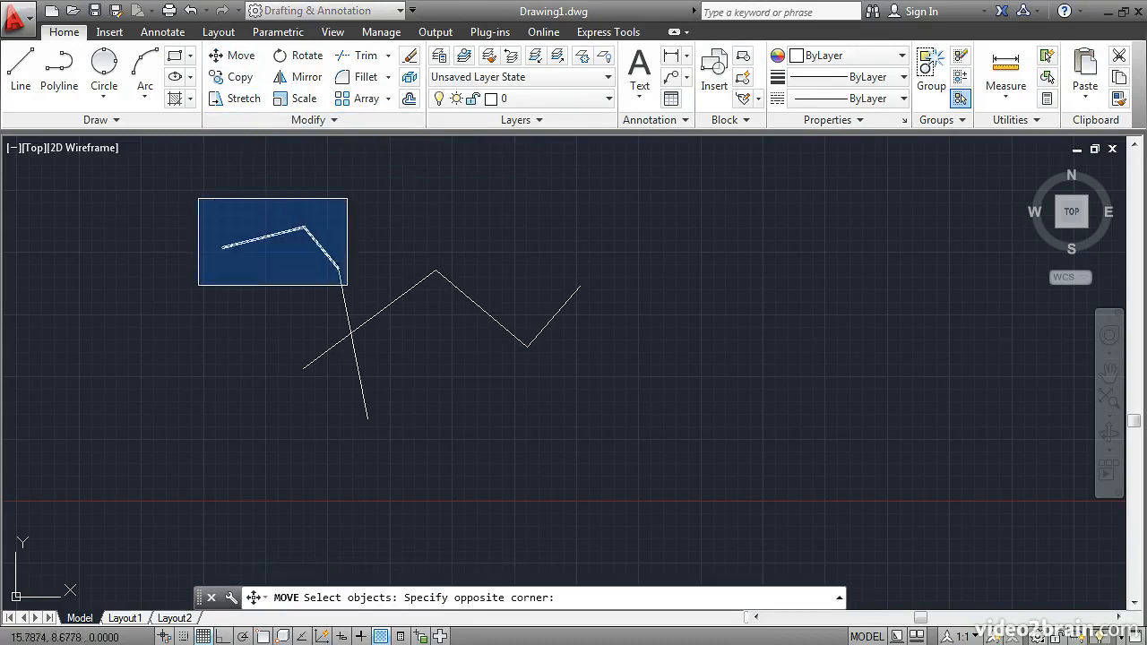
pyautogui.click(365, 291)
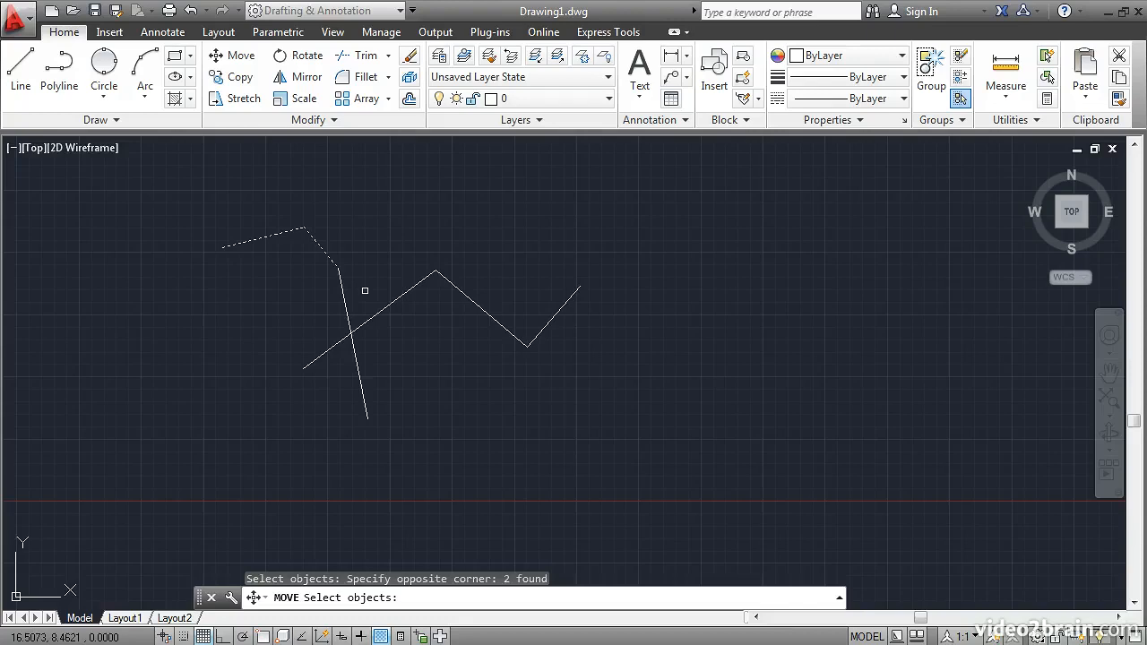
pyautogui.press('Escape')
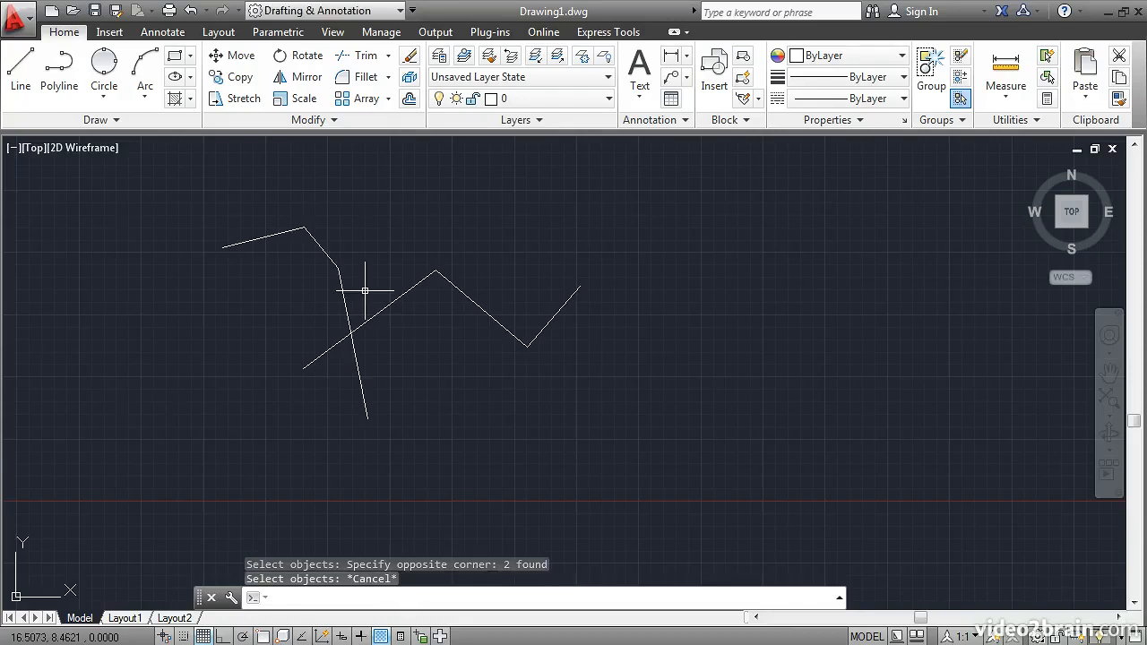